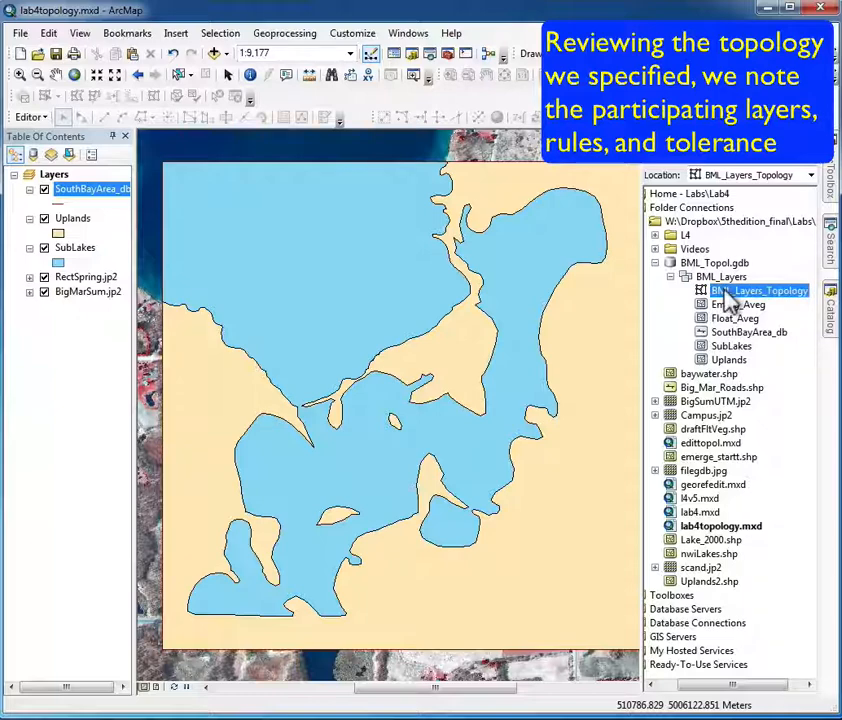
- Review the cluster tolerance, participating feature classes and rules in the properties of BML_Layers_Topology
right_click(726, 293)
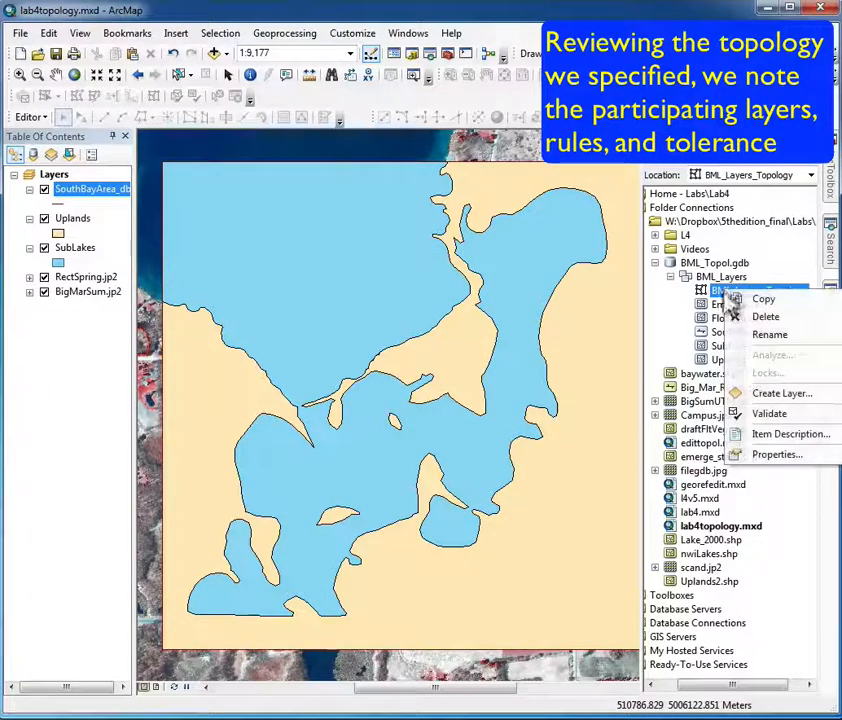
left_click(766, 455)
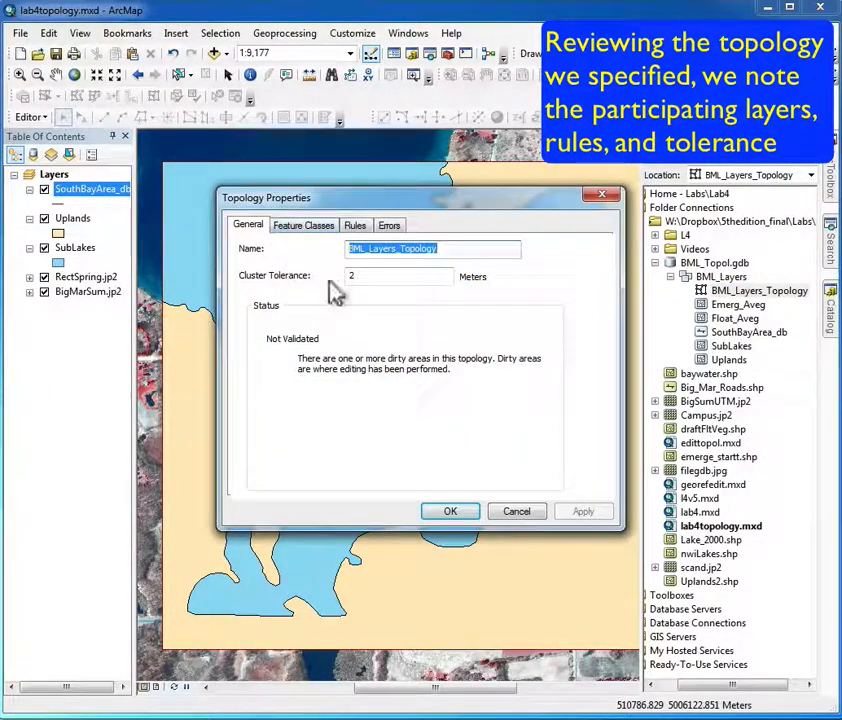
left_click(305, 231)
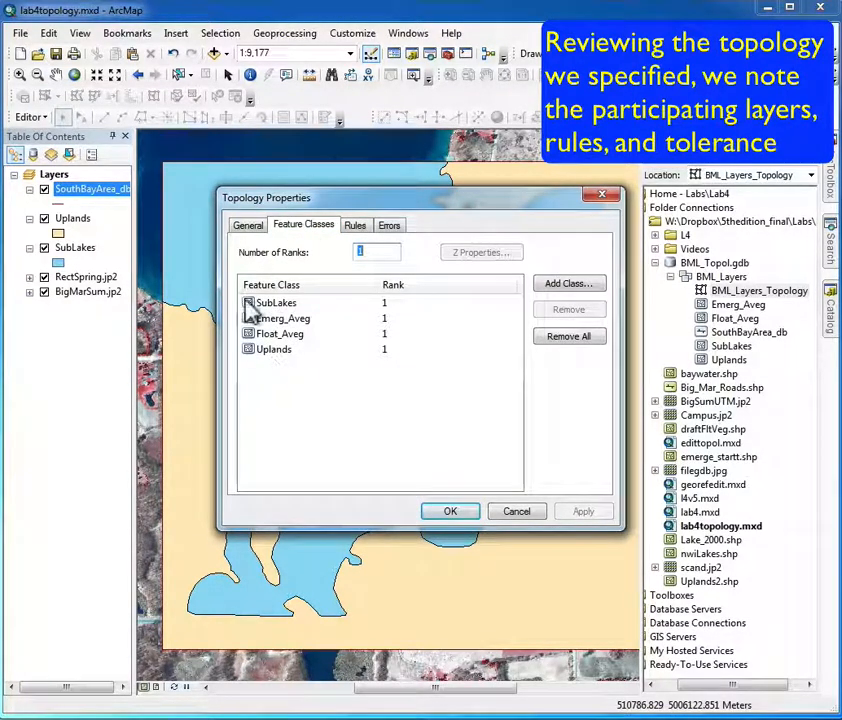
left_click(354, 226)
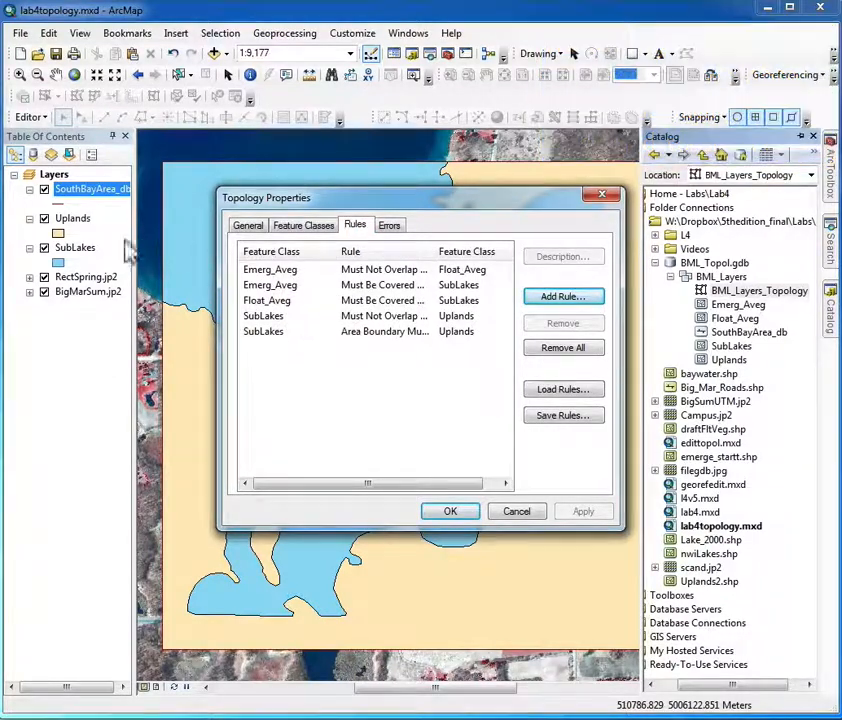
left_click(450, 512)
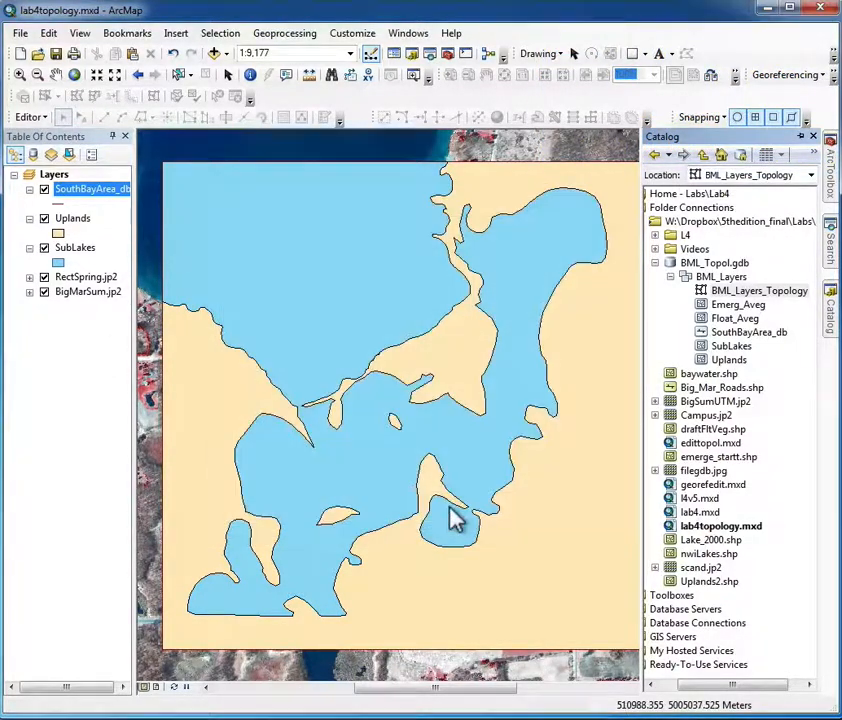
- Check in the list of available toolbars that the Topology toolbar is switched on
left_click(348, 34)
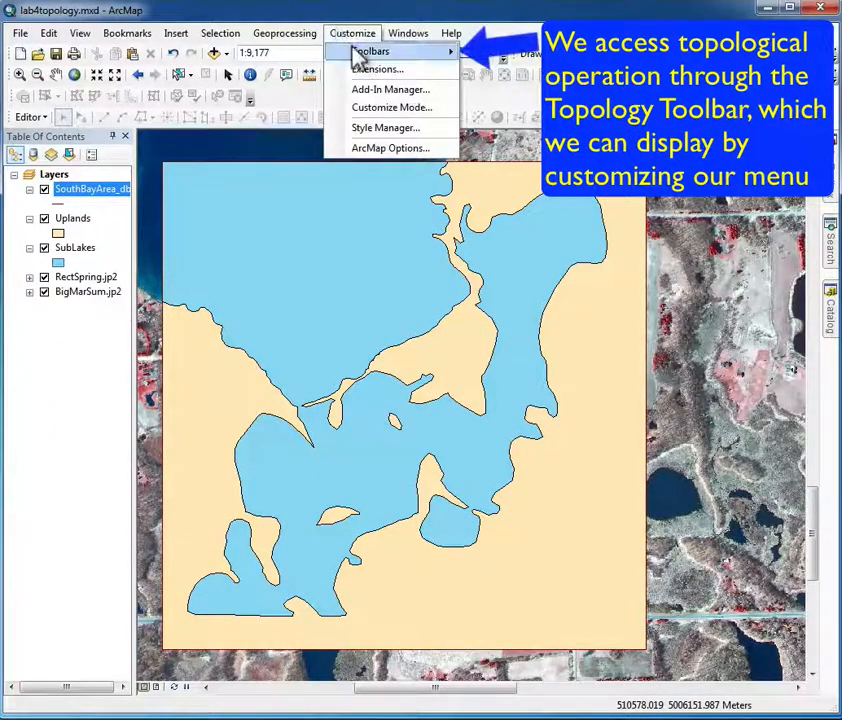
mouse_move(381, 58)
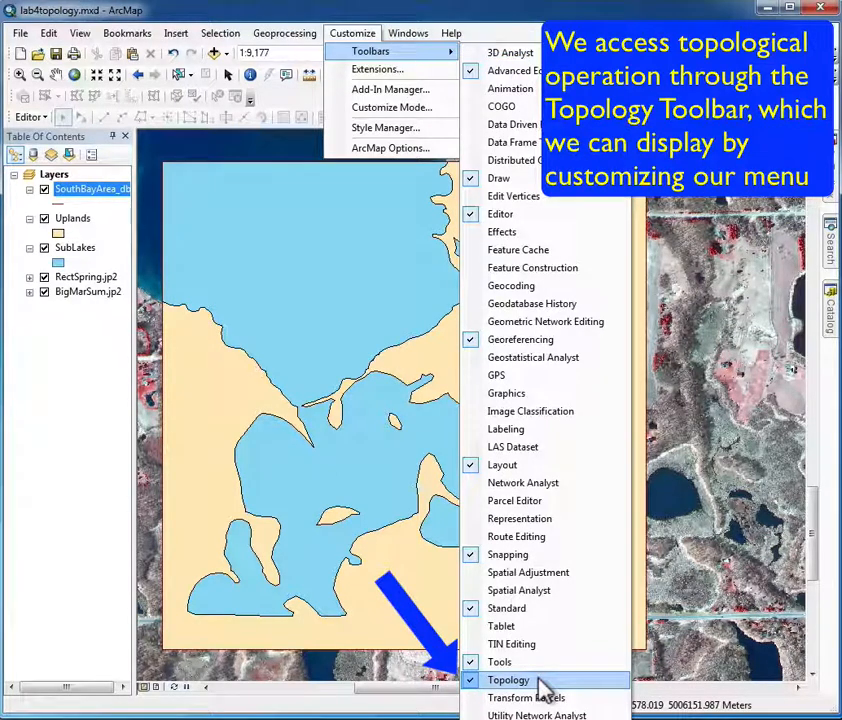
left_click(277, 95)
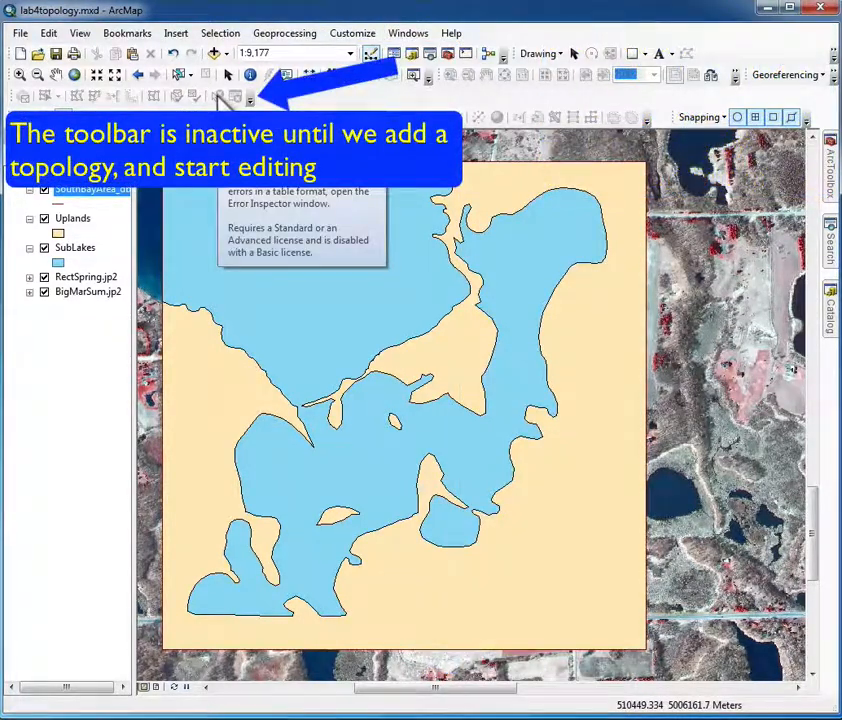
- Add BML_Layers_Topology to the map together with all feature classes that participate in it
left_click(214, 54)
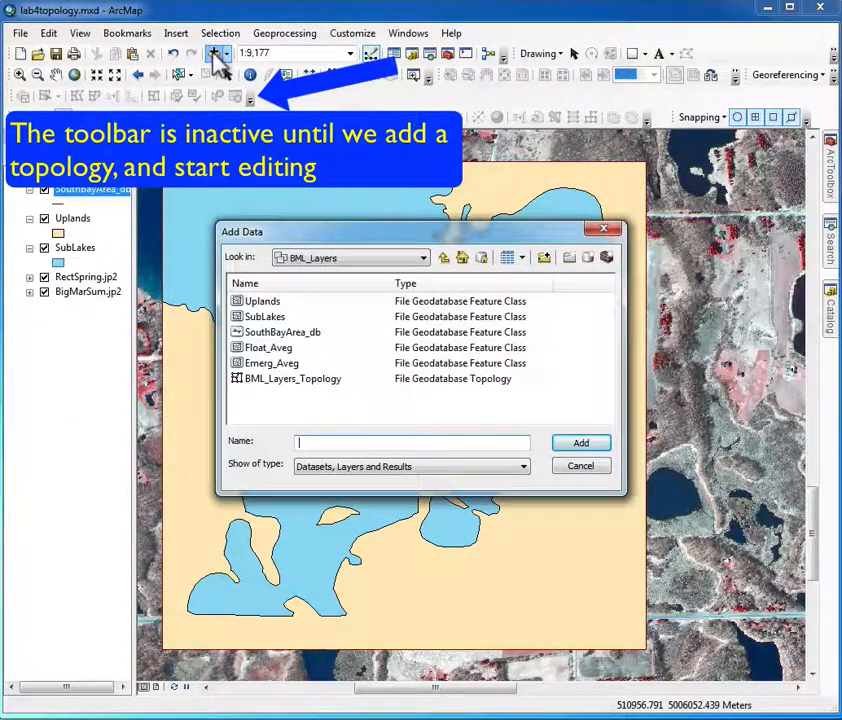
left_click(310, 382)
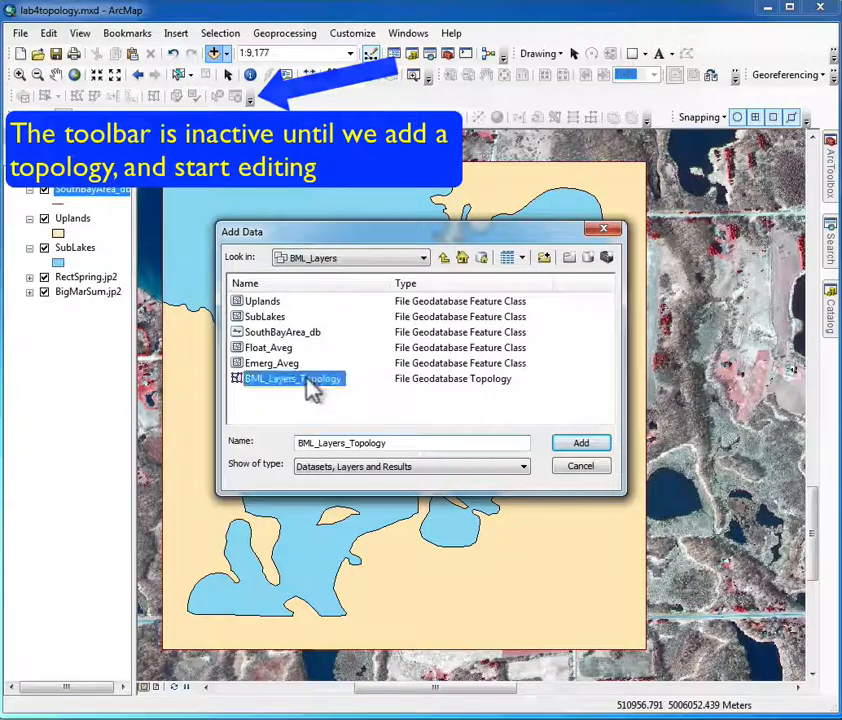
left_click(590, 450)
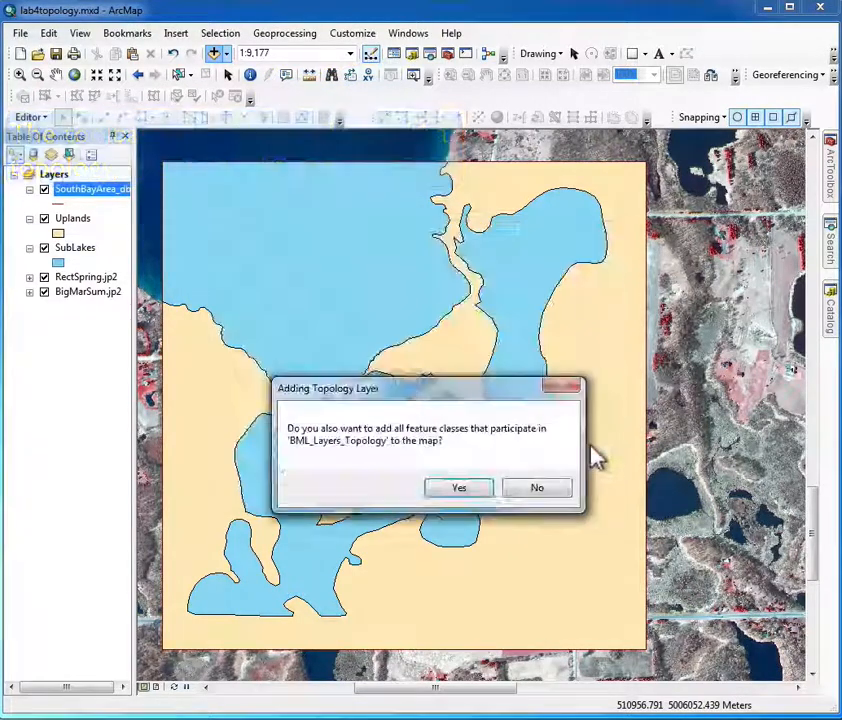
left_click(459, 490)
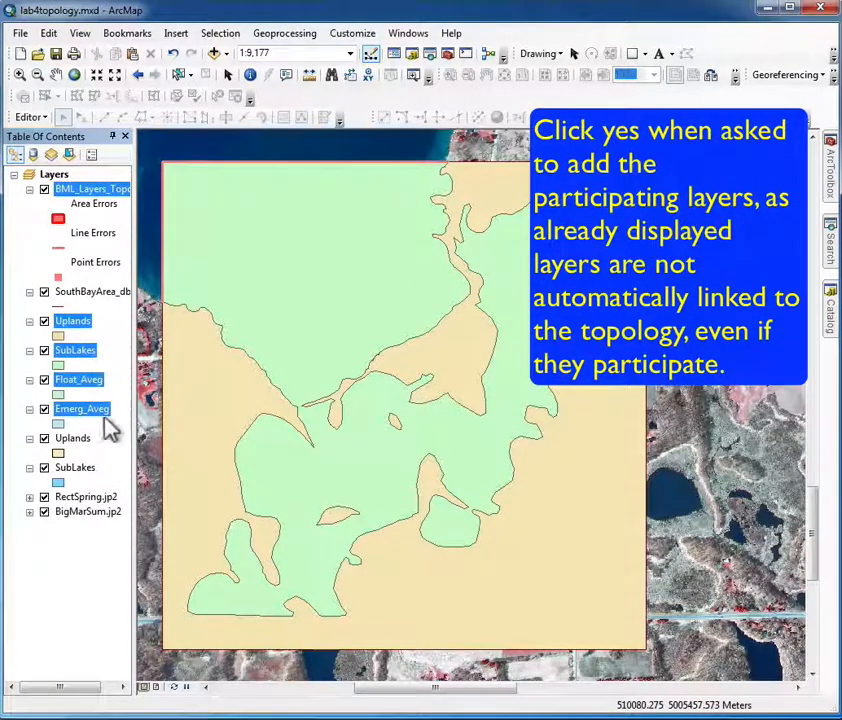
- Remove the original non-participating Uplands and SubLakes layers and make the participating Uplands layer visible
left_click(74, 440)
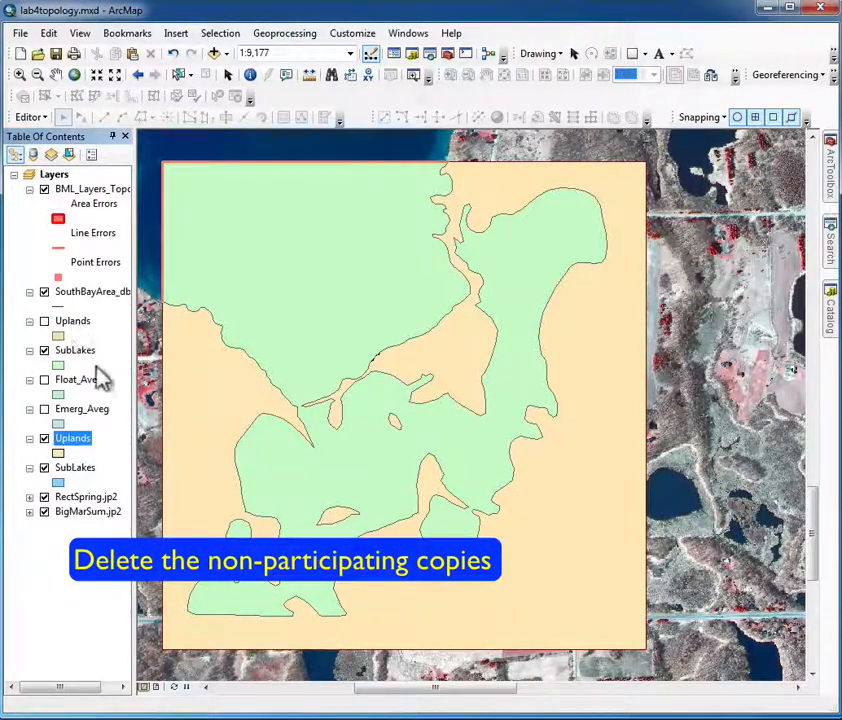
left_click(80, 472, "ctrl")
right_click(80, 474)
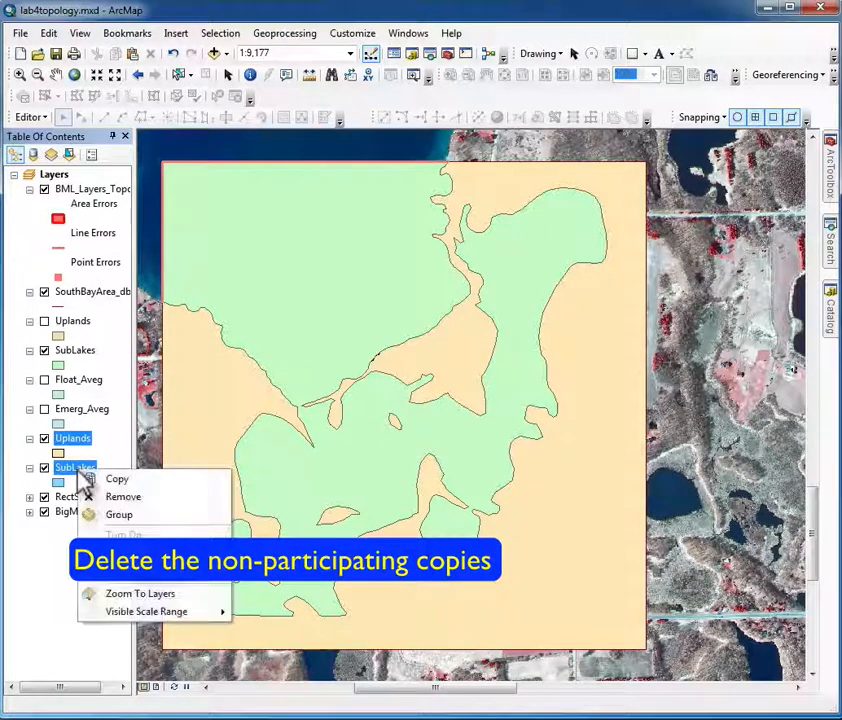
left_click(88, 494)
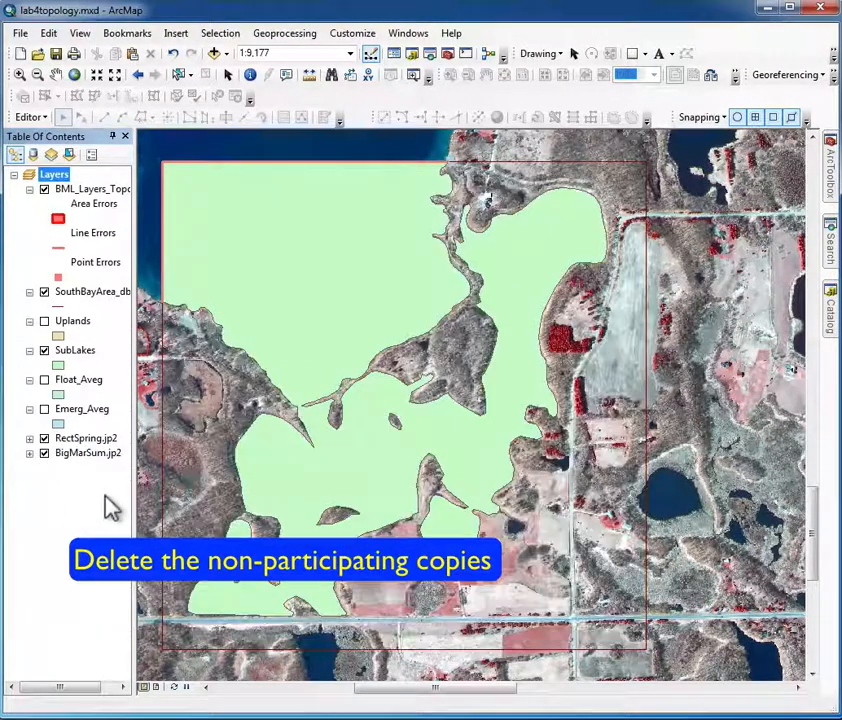
left_click(44, 321)
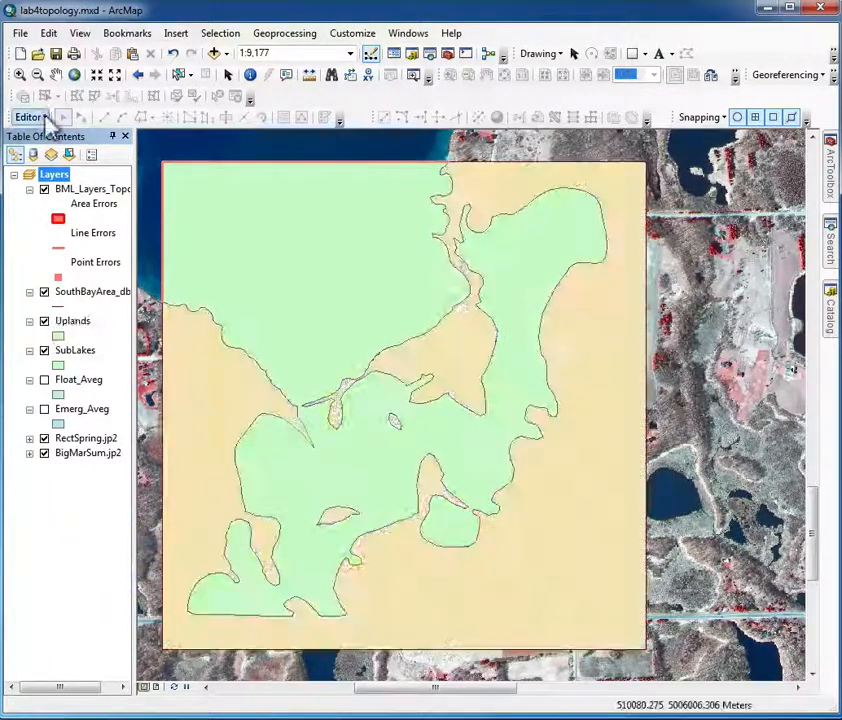
- Start an edit session and search the Error Inspector for topology errors from all rules
left_click(45, 119)
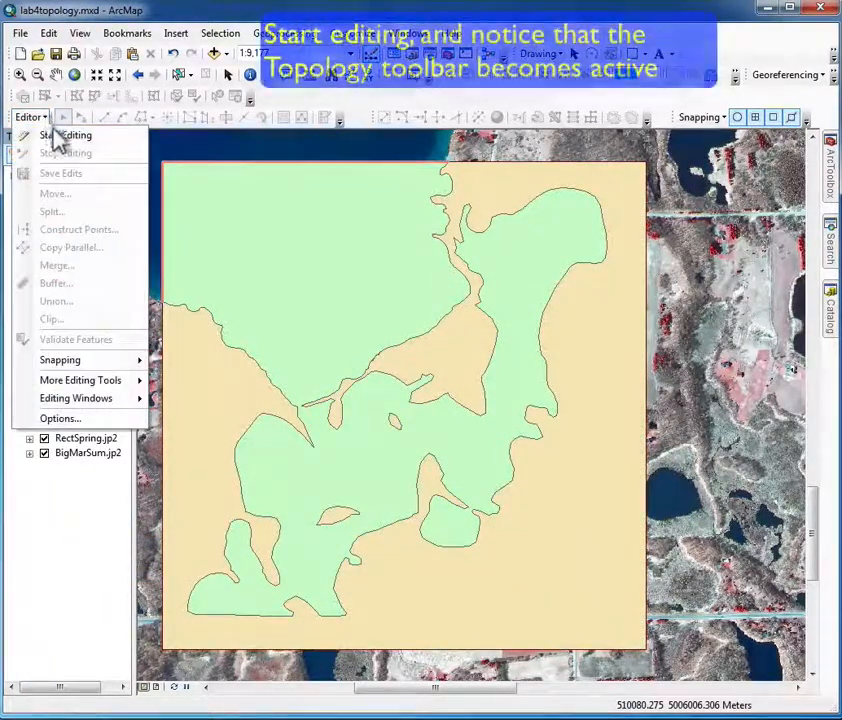
left_click(57, 138)
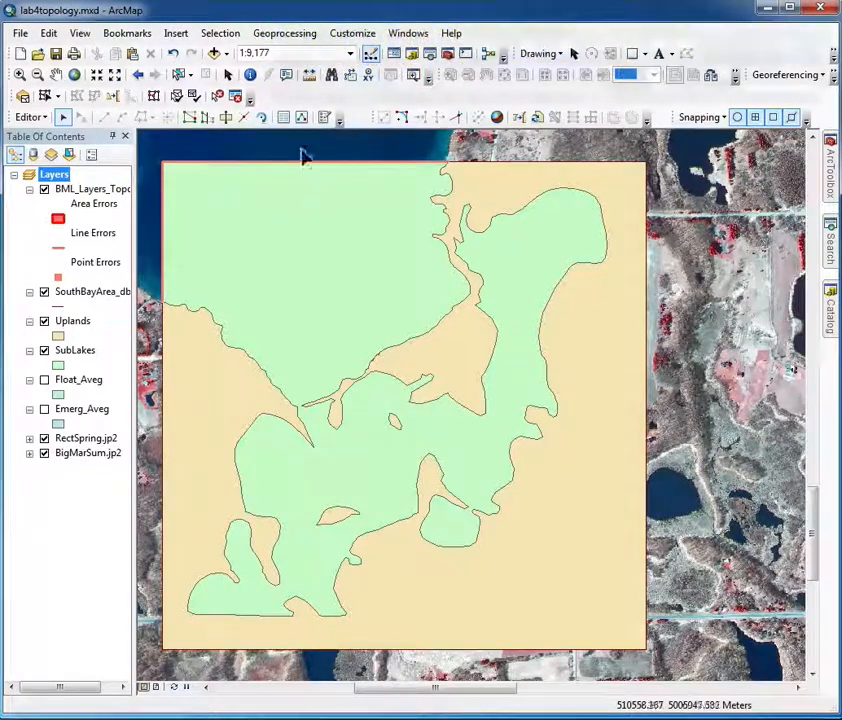
left_click(194, 98)
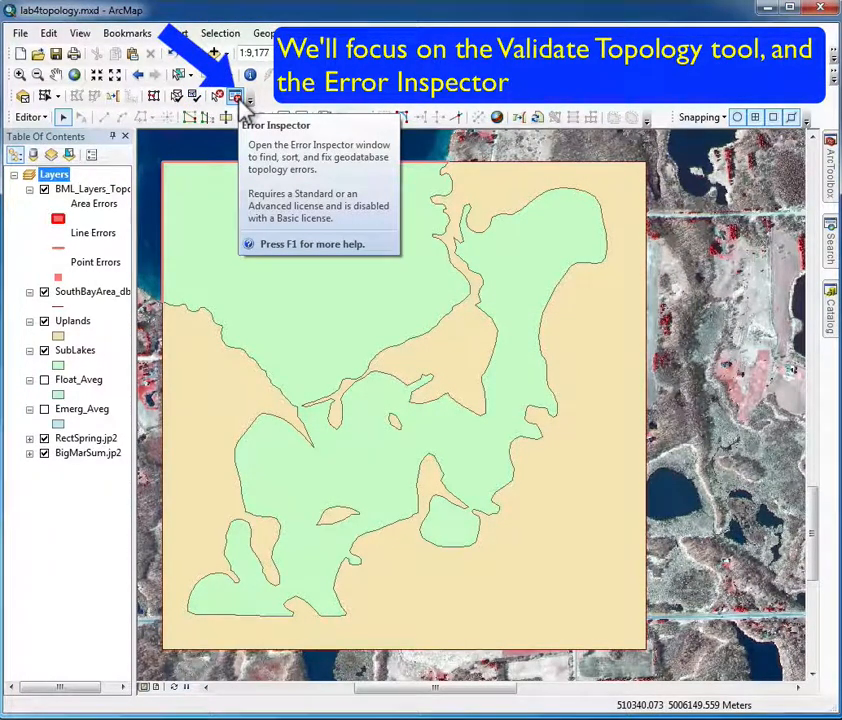
left_click(238, 97)
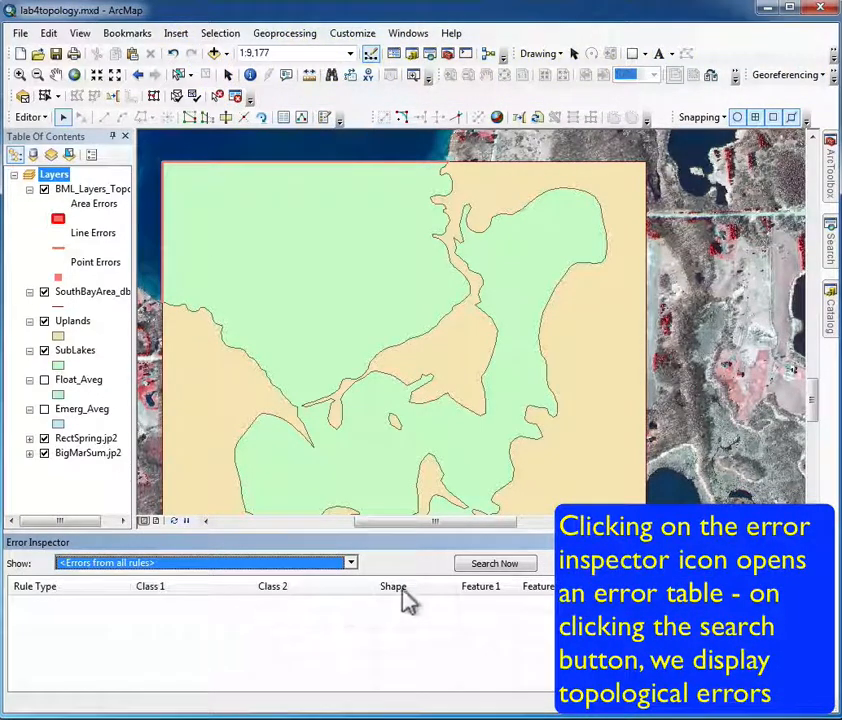
left_click(487, 564)
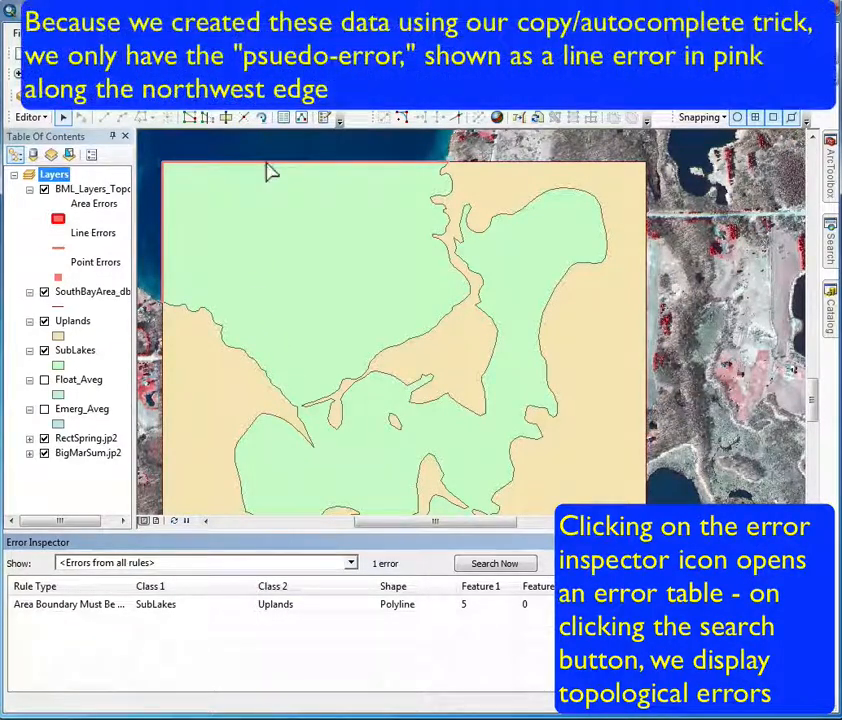
- Examine the line error along the northwest edge by selecting the boundary there, and clear the selection
left_click(269, 167)
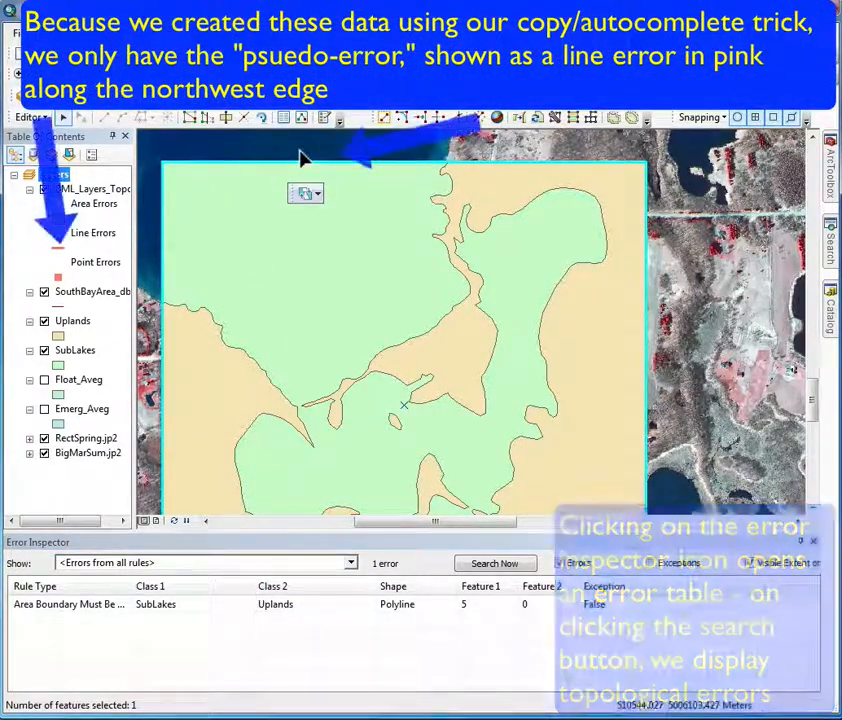
left_click(296, 152)
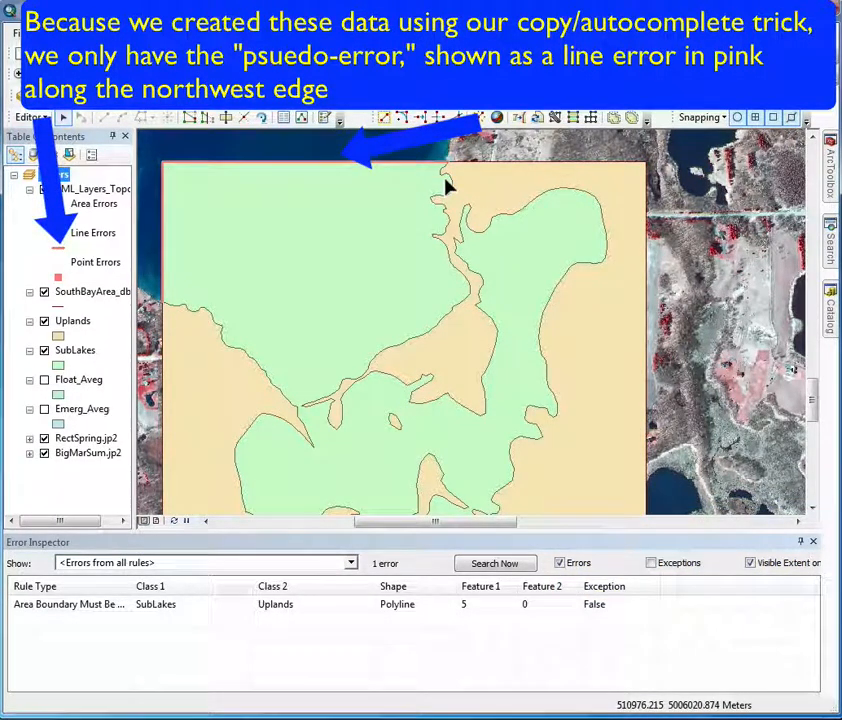
left_click(814, 542)
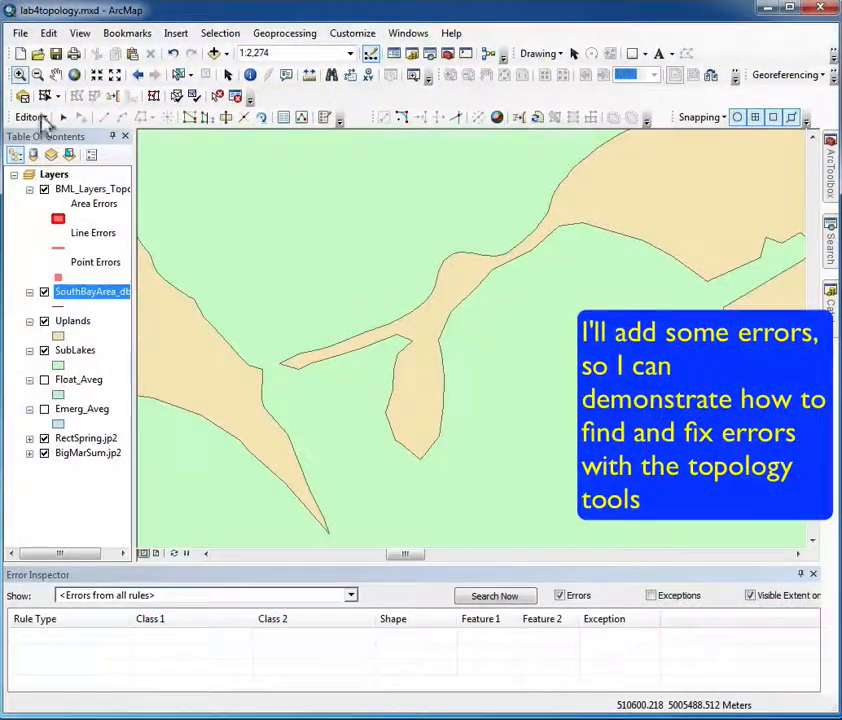
- Move two vertices on the Uplands polygon's northern shoreline, creating one overlap with SubLakes and one gap, and save the edits
left_click(32, 117)
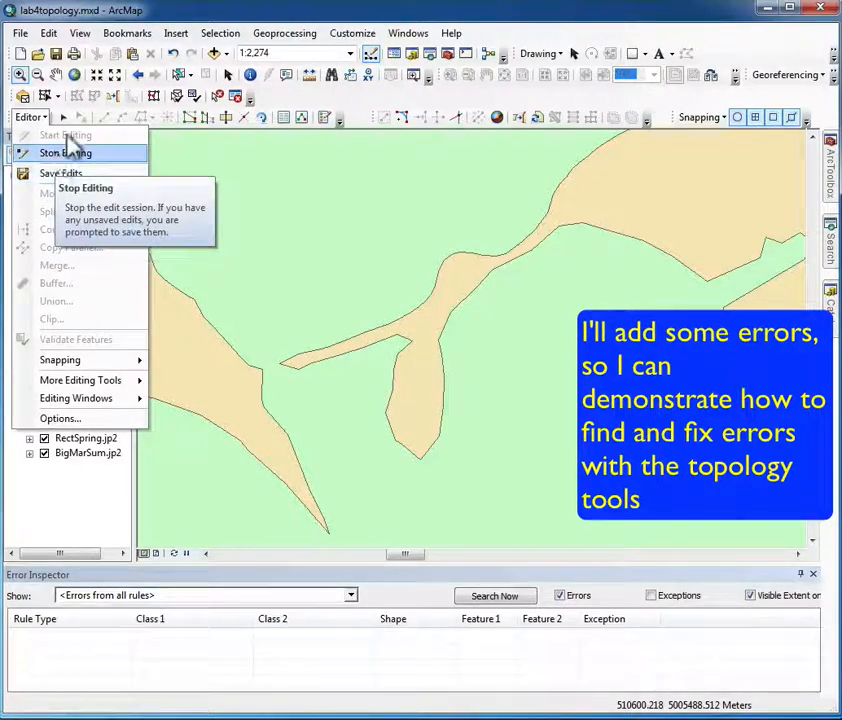
left_click(58, 119)
left_click(64, 120)
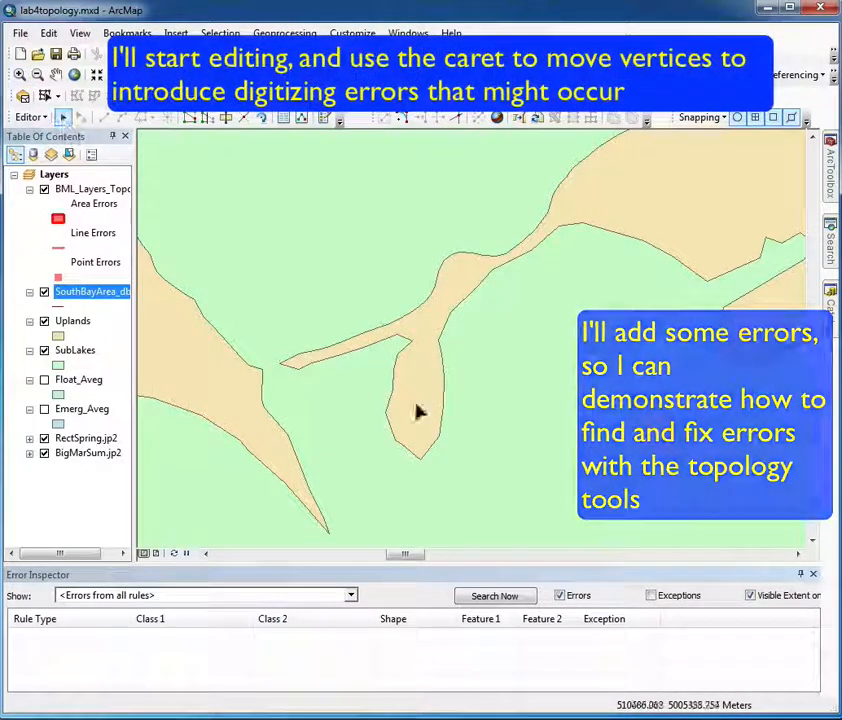
double_click(419, 320)
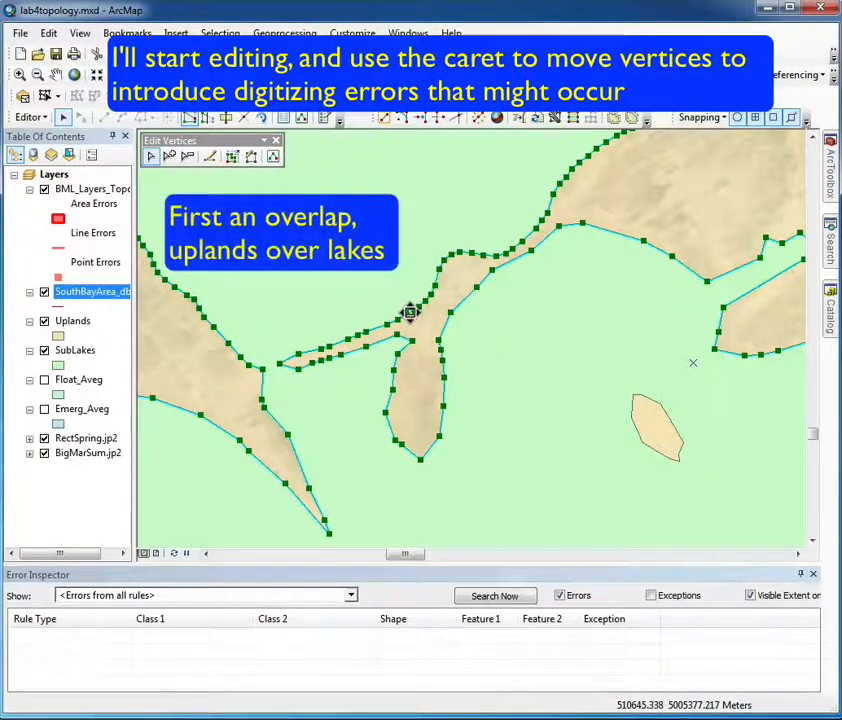
left_click_drag(409, 312, 385, 295)
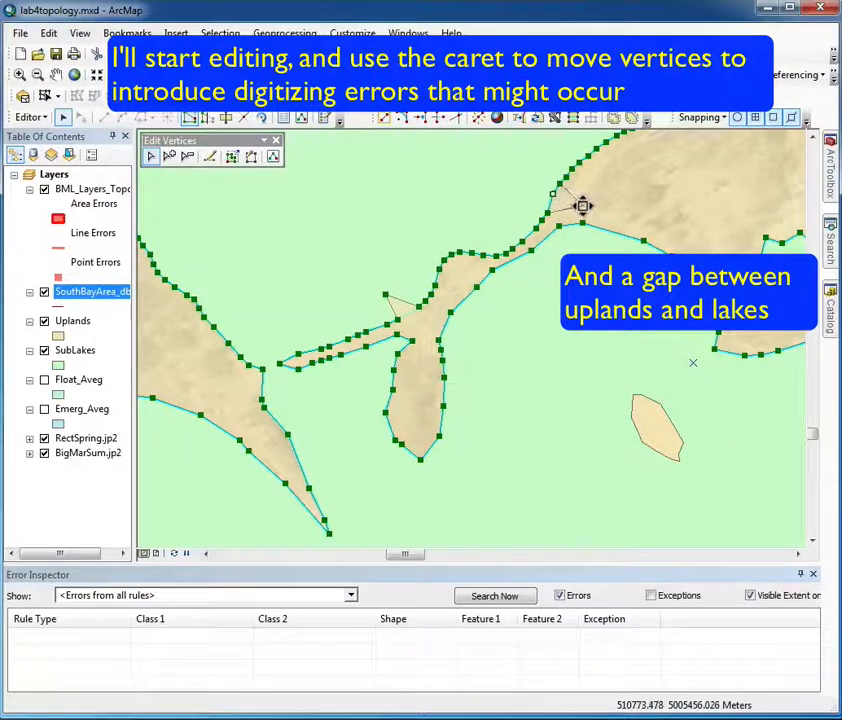
left_click_drag(583, 205, 583, 205)
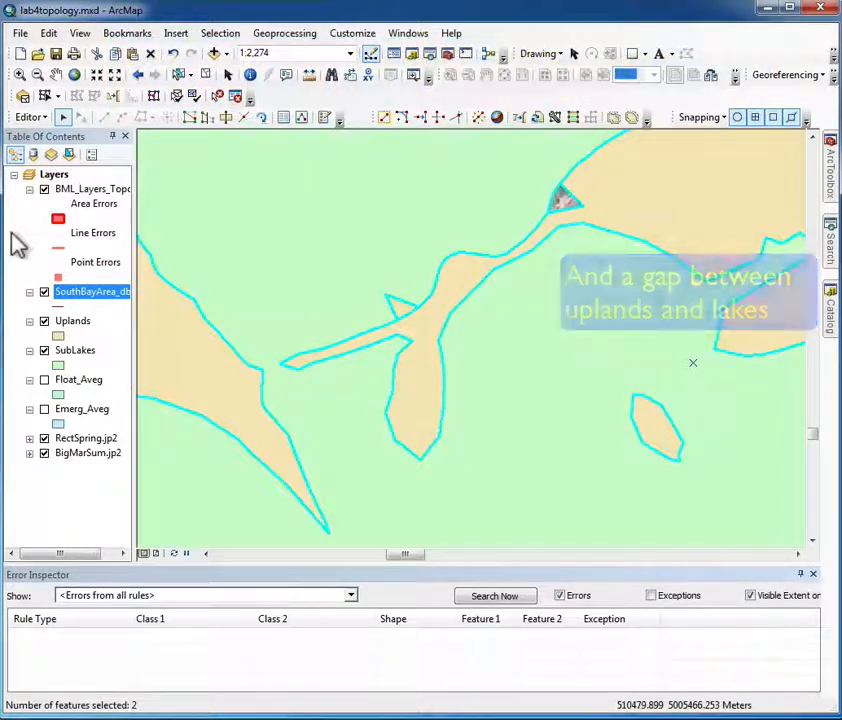
left_click(42, 118)
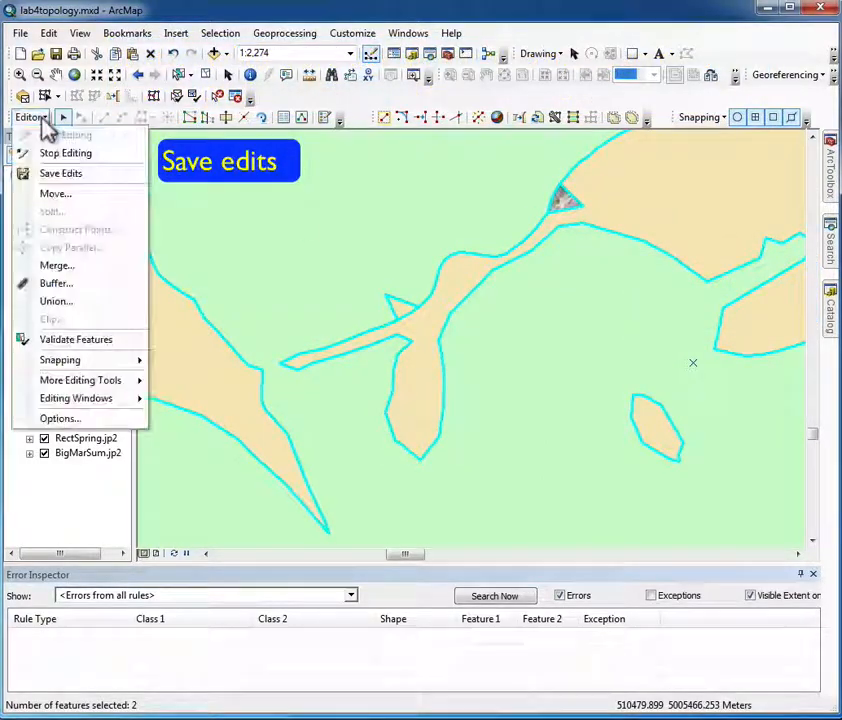
left_click(60, 174)
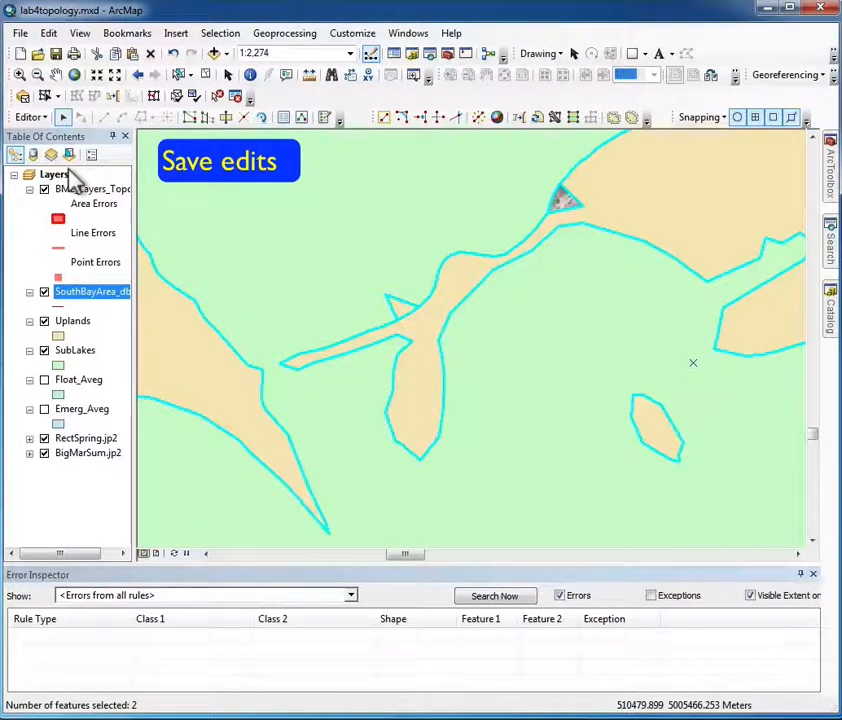
- Validate the topology in the current extent and inspect the area boundary errors between SubLakes and Uplands in the Error Inspector
left_click(196, 97)
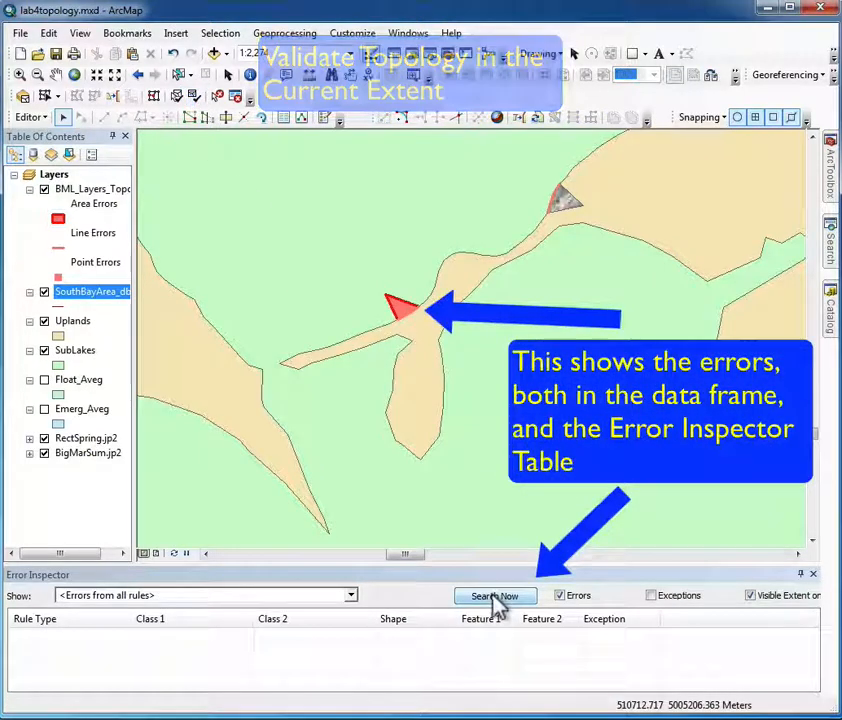
left_click(495, 597)
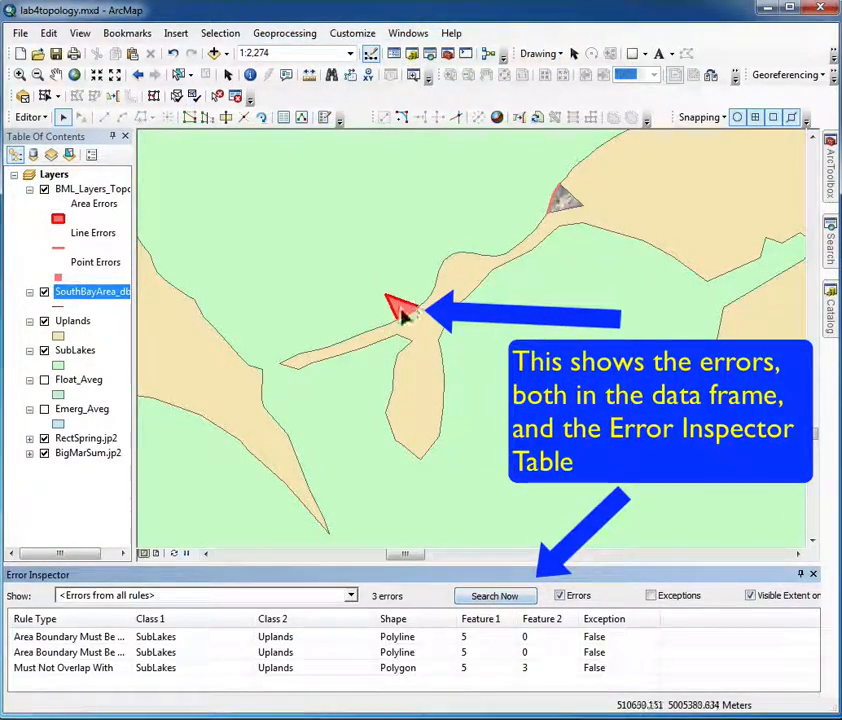
left_click(18, 638)
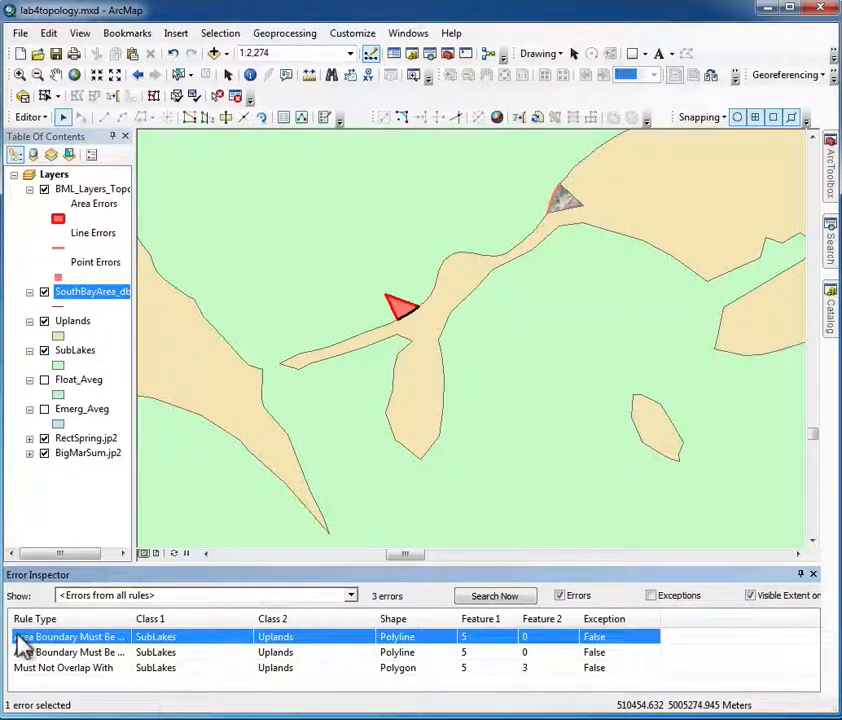
left_click(17, 652)
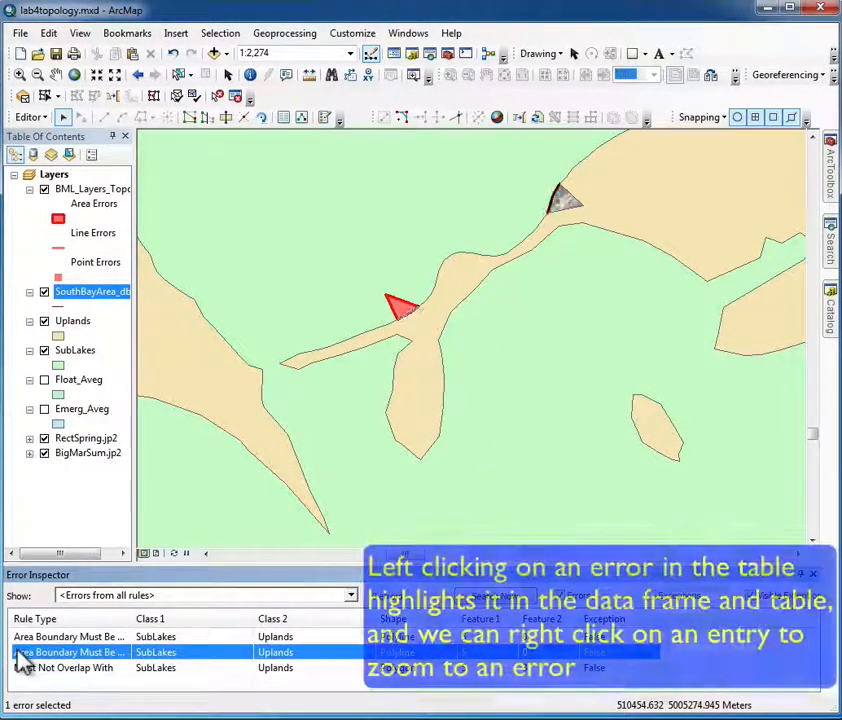
- Zoom to the Must Not Overlap error between SubLakes and Uplands to examine it, and return to the previous extent
left_click(26, 668)
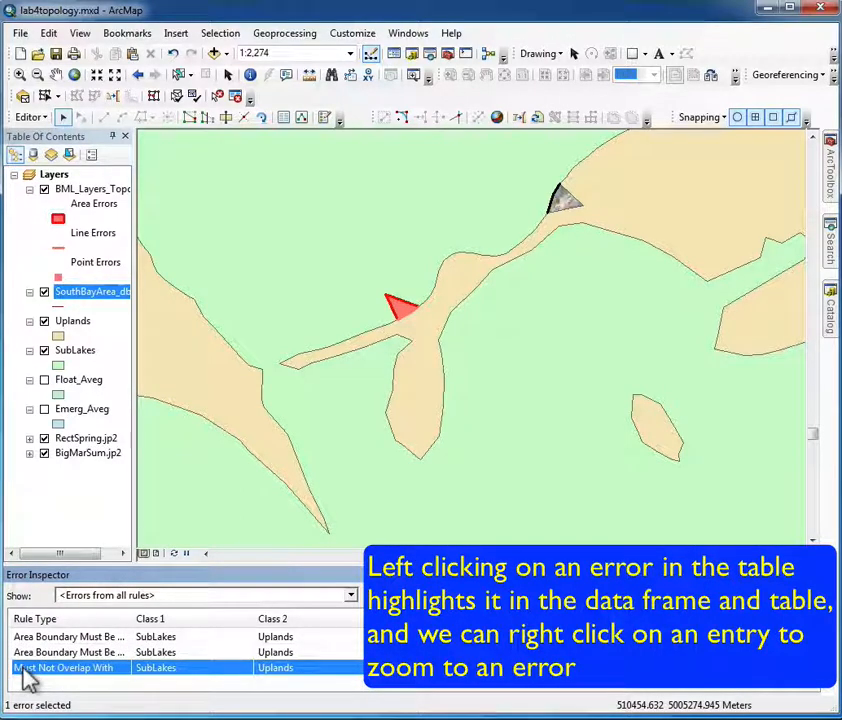
right_click(283, 678)
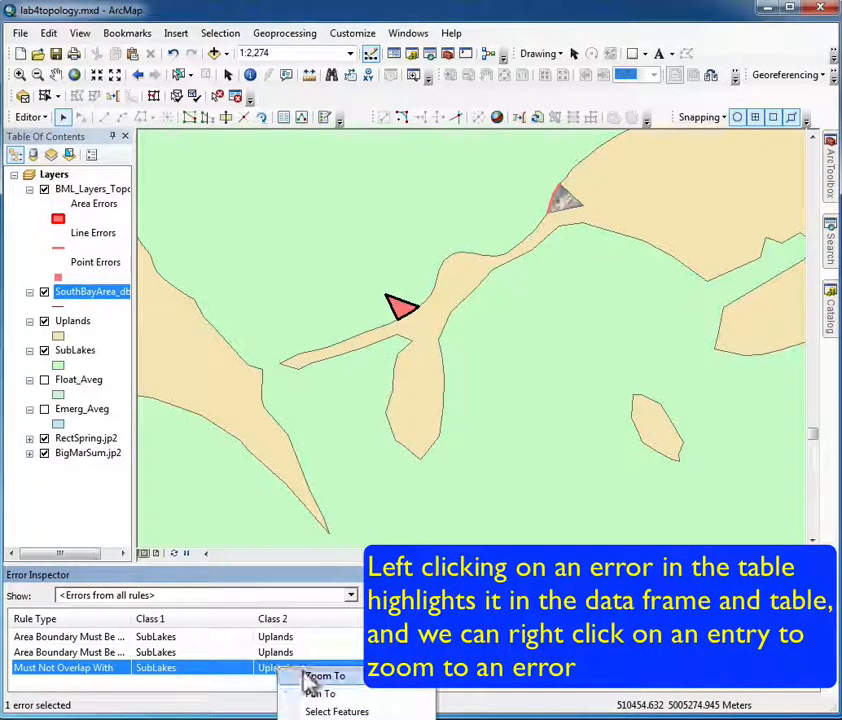
left_click(310, 680)
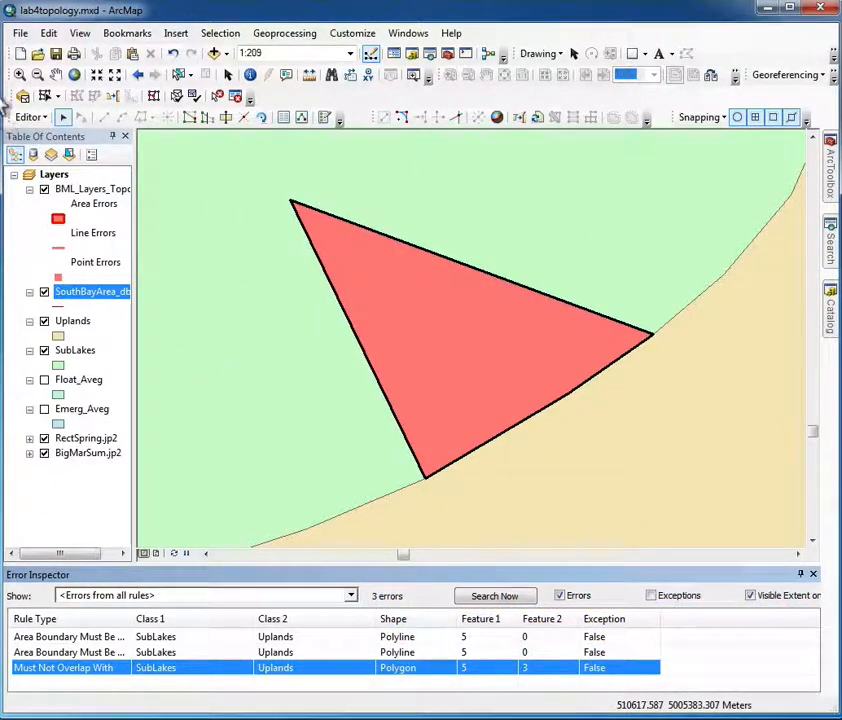
left_click(140, 76)
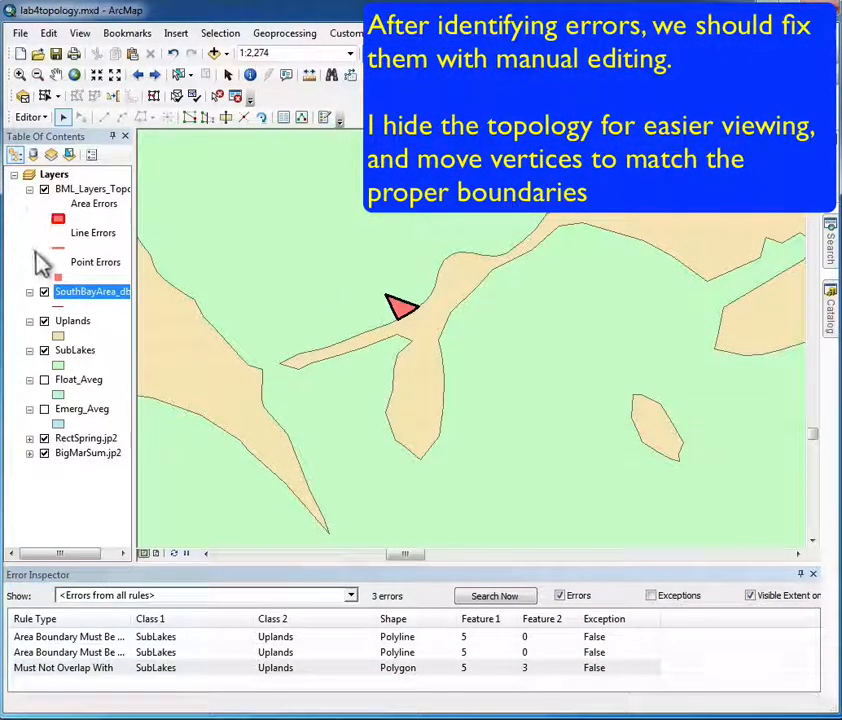
- Hide the BML_Layers_Topology layer and move the protruding Uplands vertex back onto the SubLakes boundary to remove the overlap
left_click(44, 190)
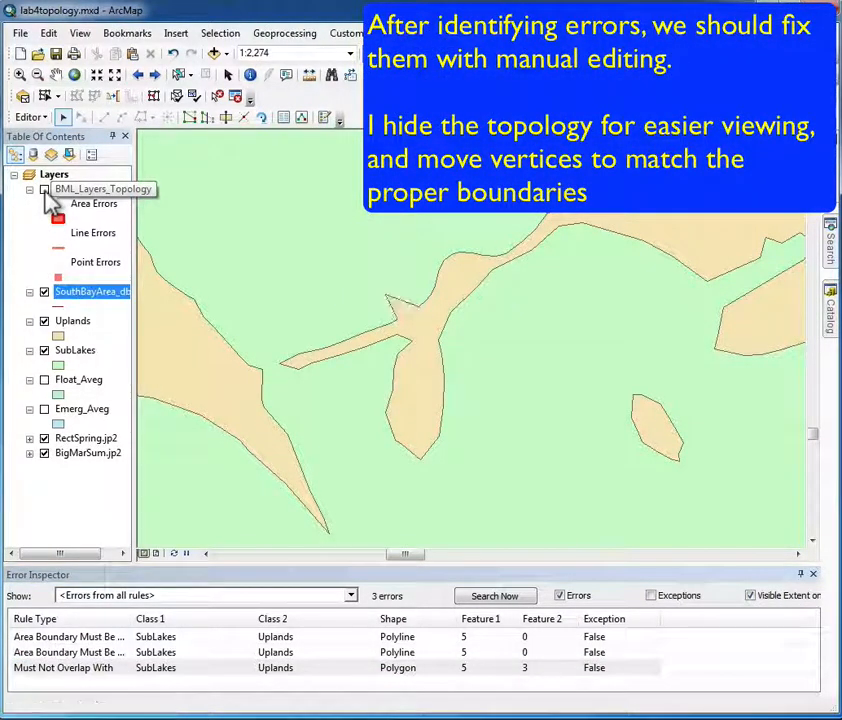
left_click(64, 119)
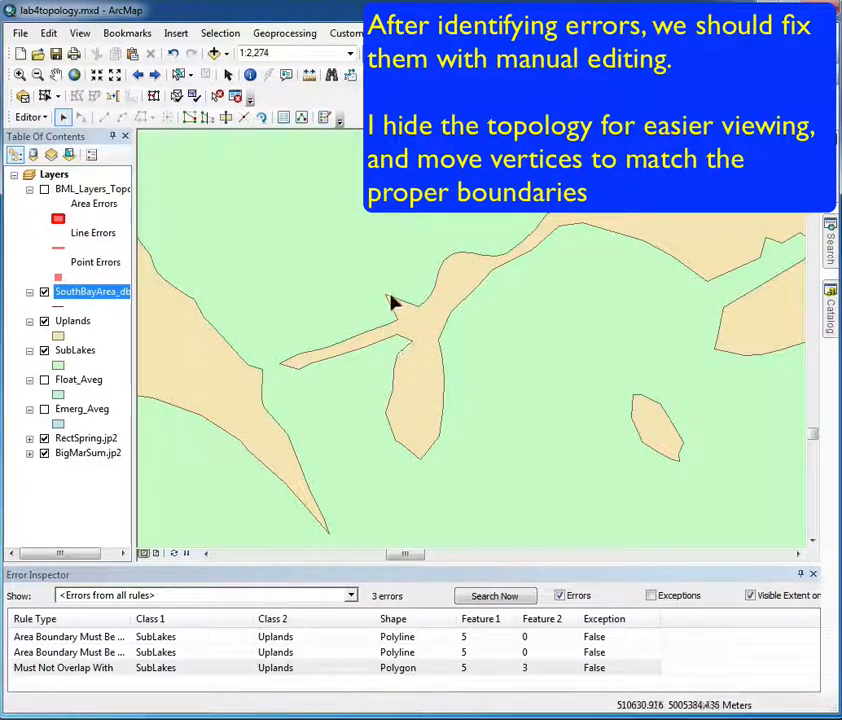
left_click(392, 304)
double_click(396, 306)
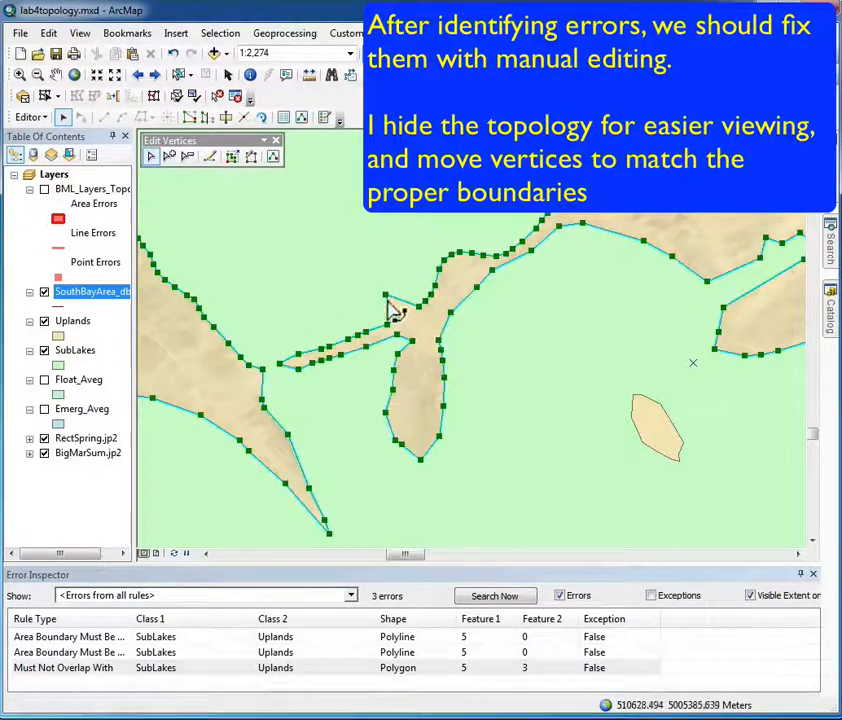
left_click_drag(385, 296, 405, 313)
left_click(346, 260)
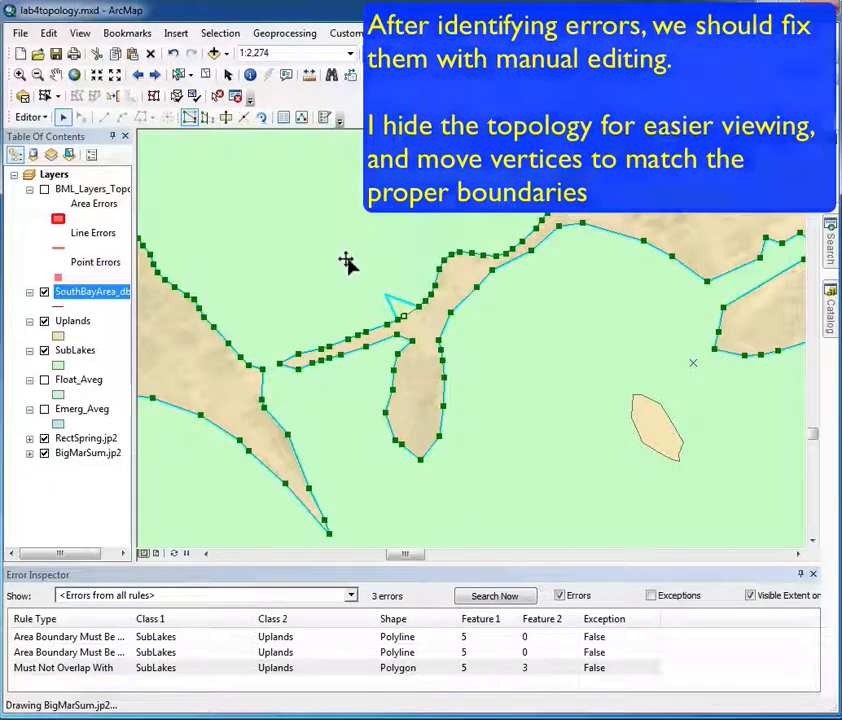
- Validate the topology in the current extent, search for errors again, and zoom to the SubLakes–Uplands area boundary error
left_click(195, 96)
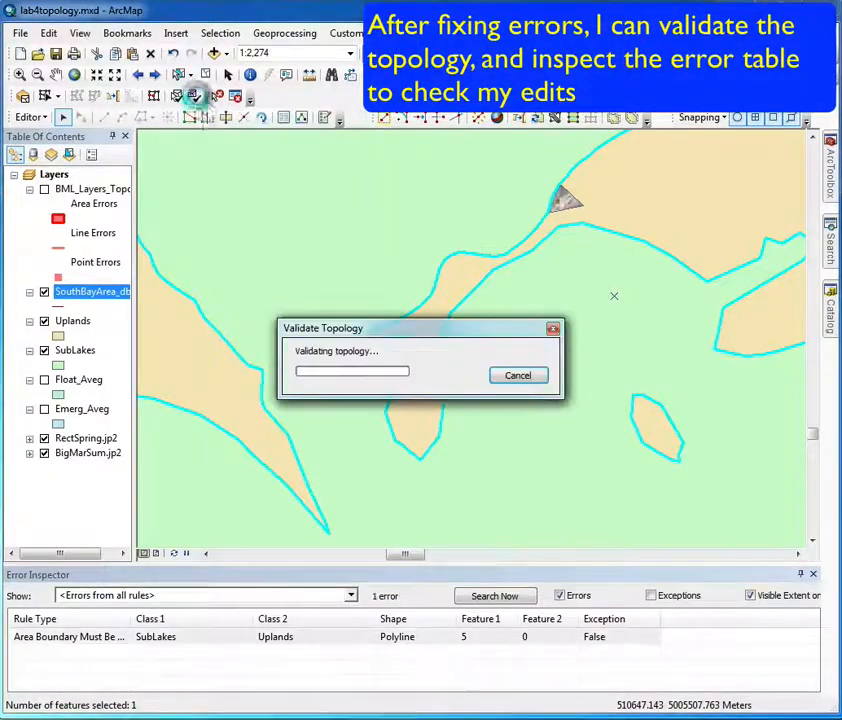
left_click(517, 606)
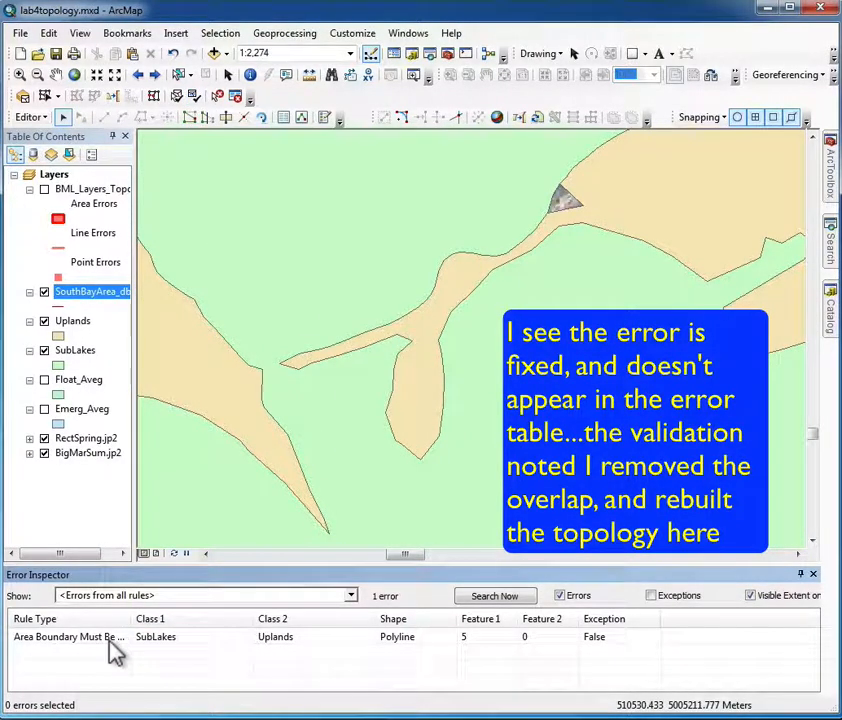
left_click(113, 640)
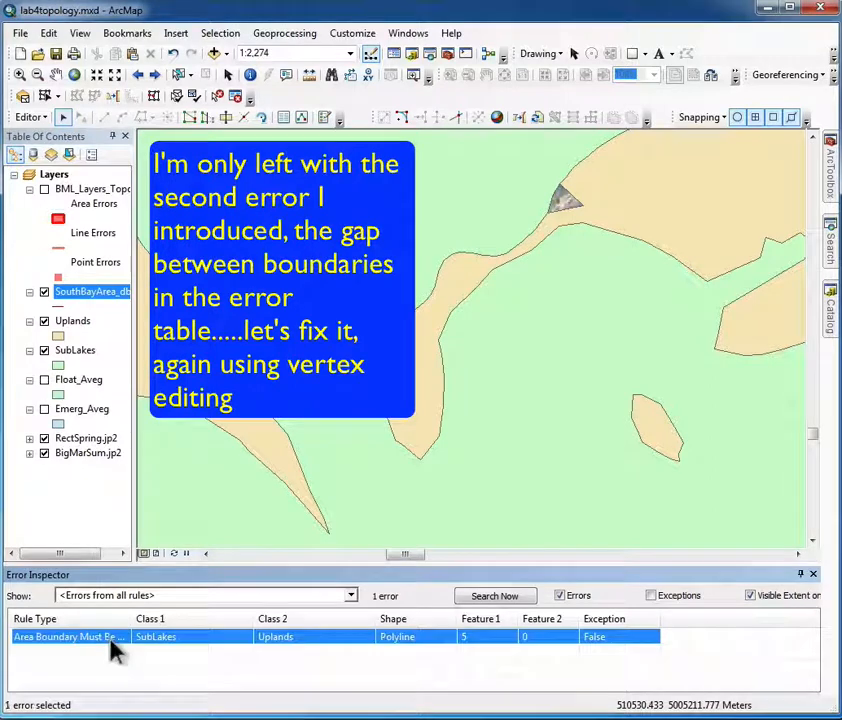
right_click(113, 640)
left_click(165, 652)
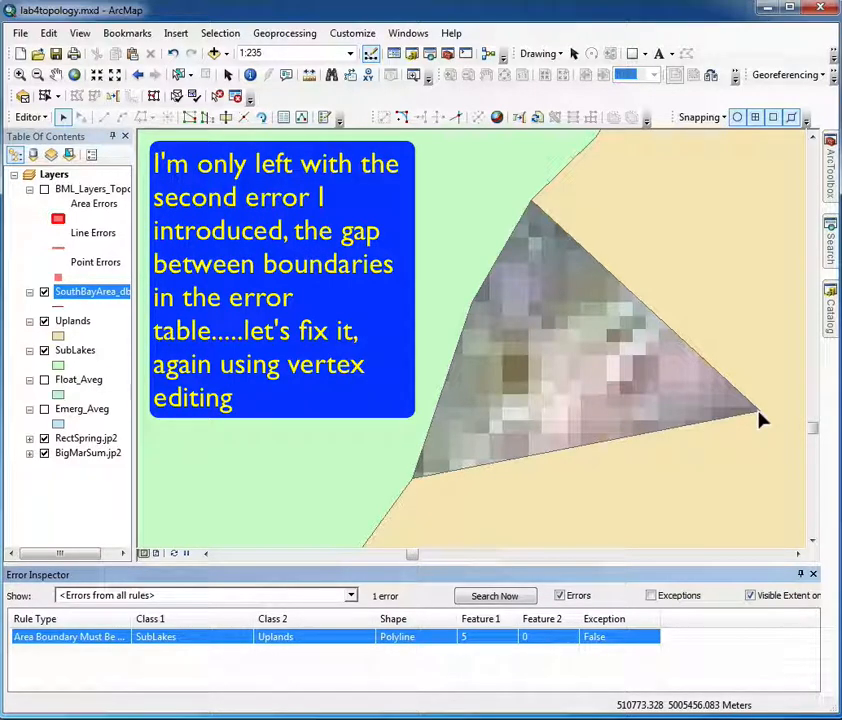
- Show the topology layer, move the displaced Uplands vertex onto the SubLakes boundary corner to close the gap, and save the edits
left_click(44, 189)
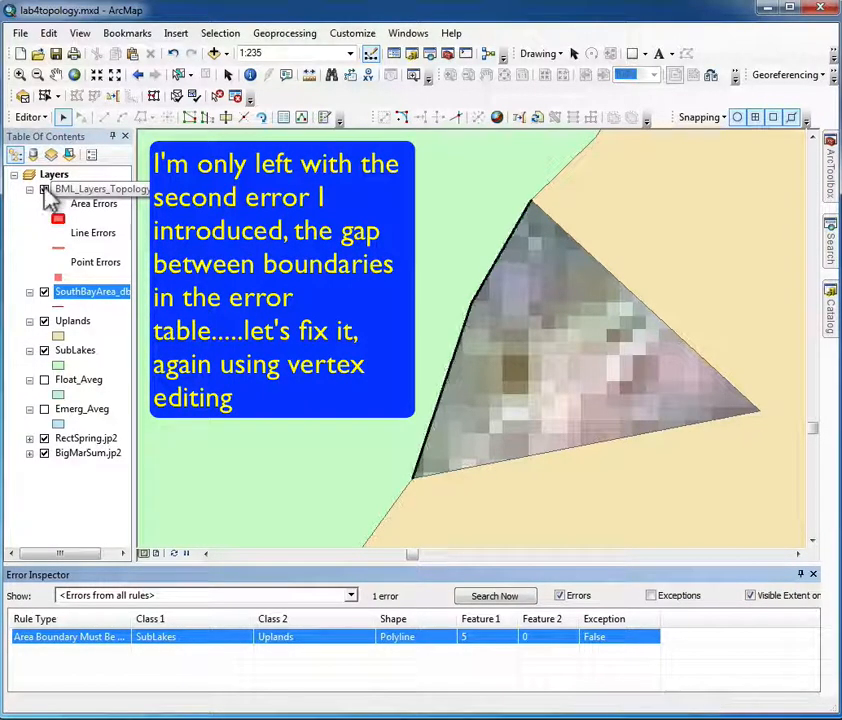
double_click(758, 415)
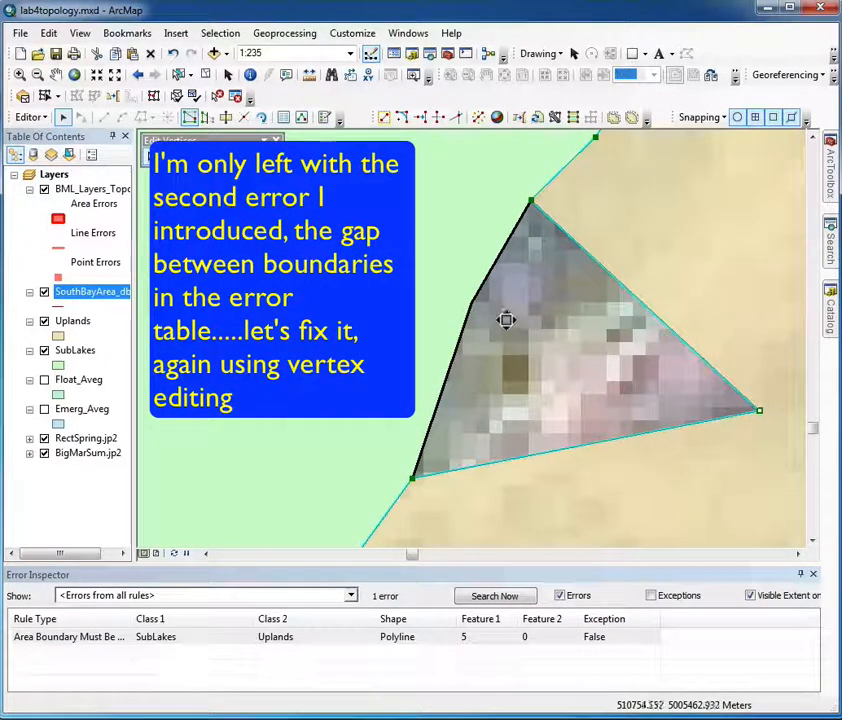
left_click_drag(474, 302, 472, 303)
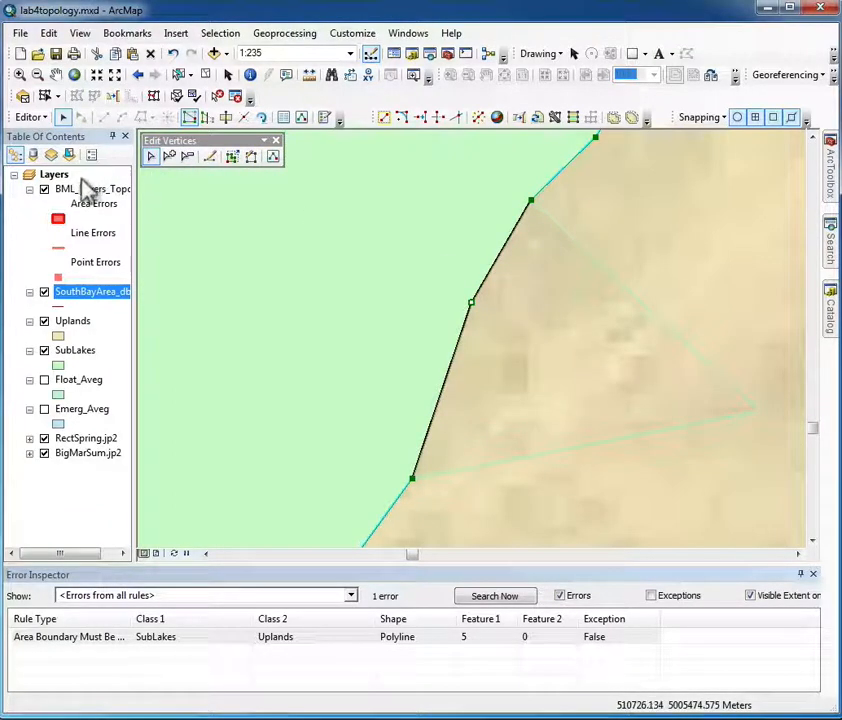
left_click(32, 118)
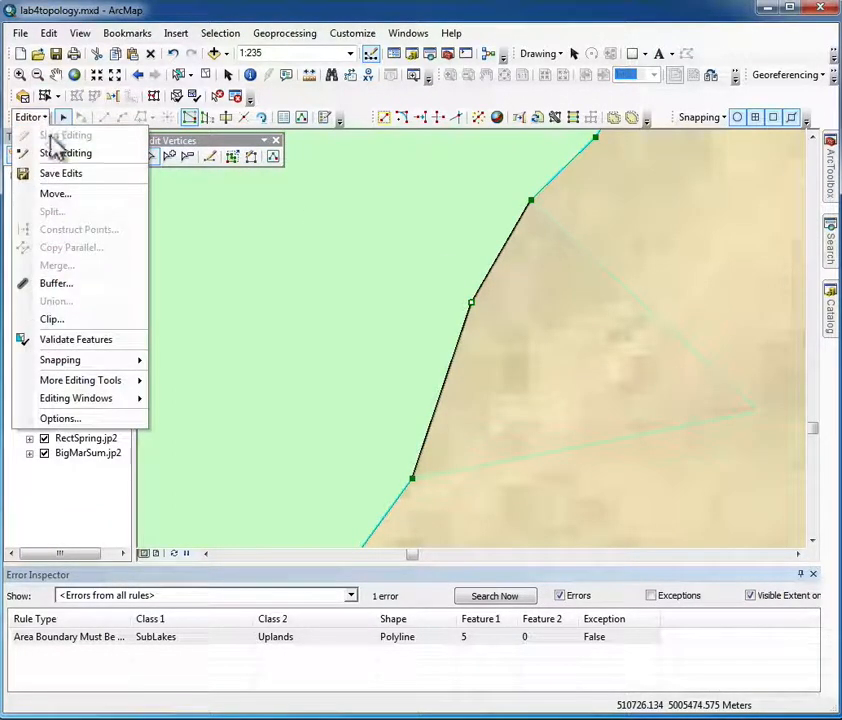
left_click(62, 173)
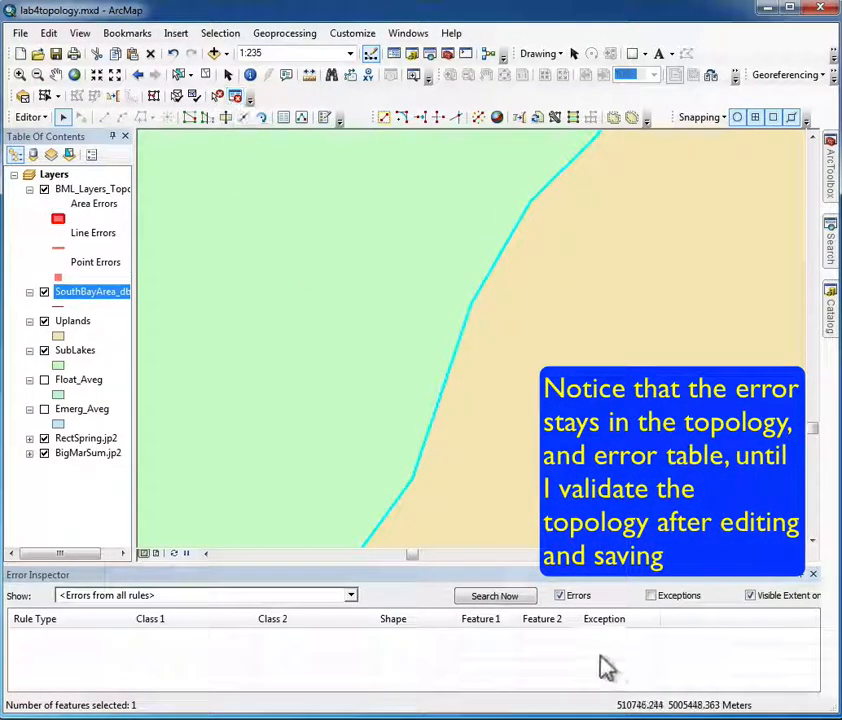
- Search for errors before and after validating the topology in the current extent to check the gap repair
left_click(525, 597)
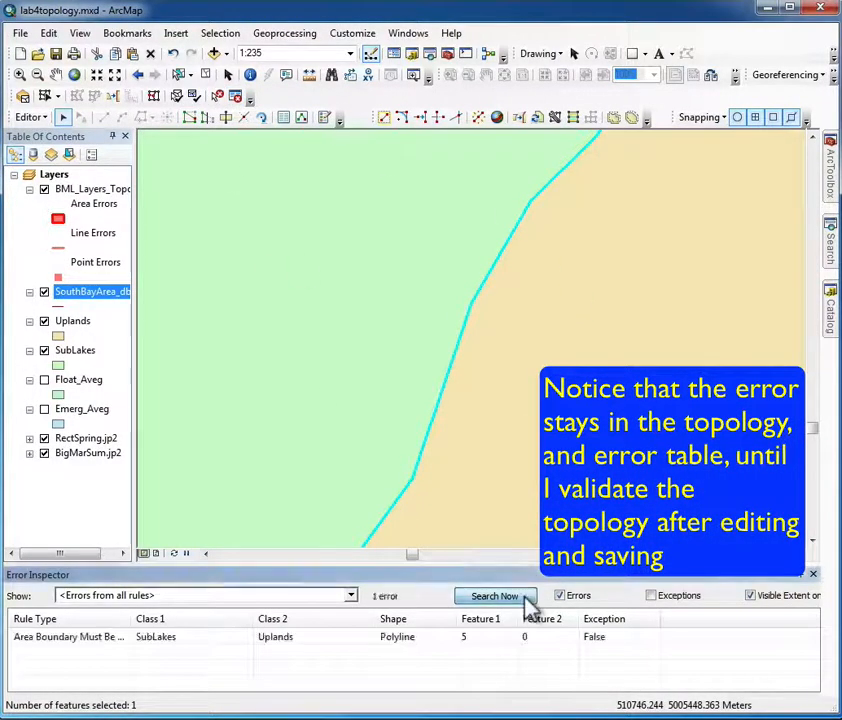
left_click(194, 96)
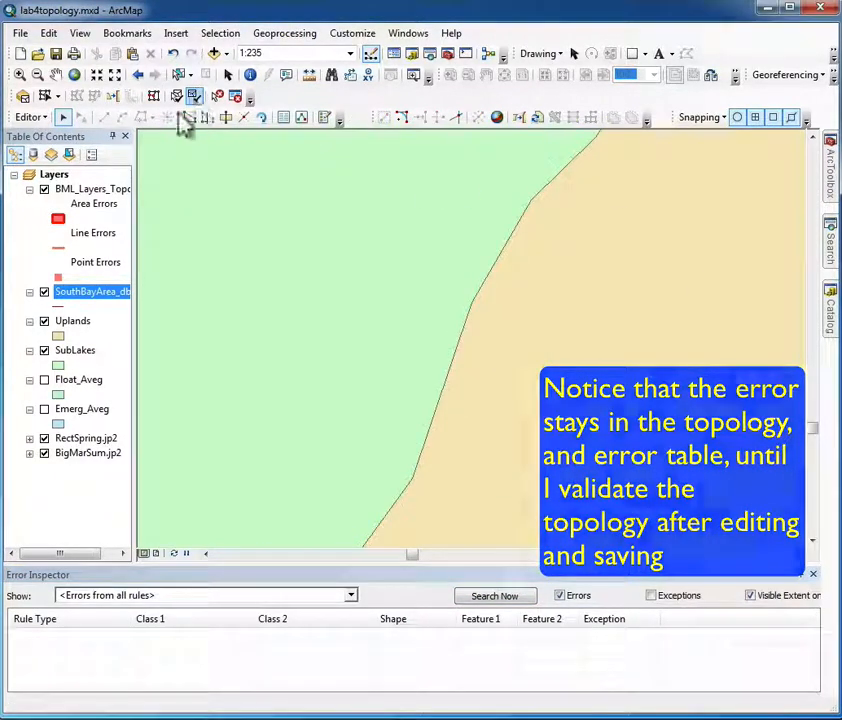
left_click(499, 598)
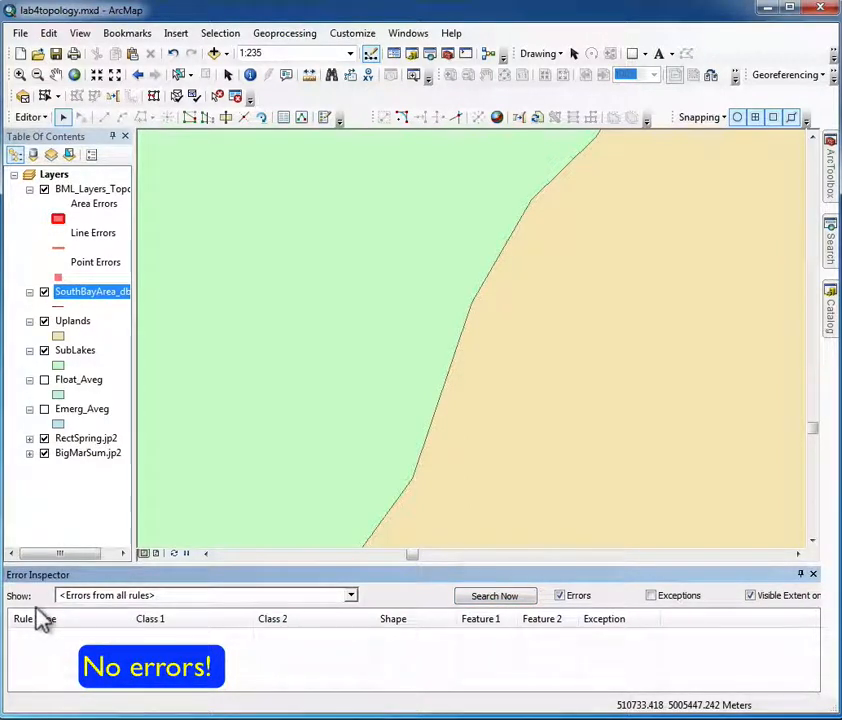
- Move one vertex on the Uplands polygon's northwest shoreline inward about 1.7 m to open a small gap with SubLakes
scroll(300, 438, "up", 3)
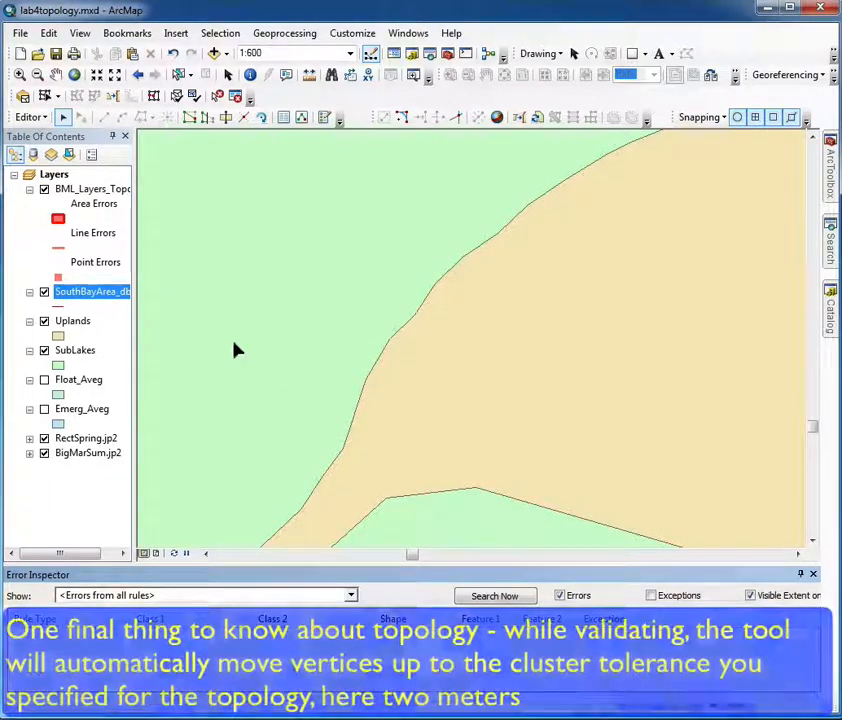
double_click(378, 356)
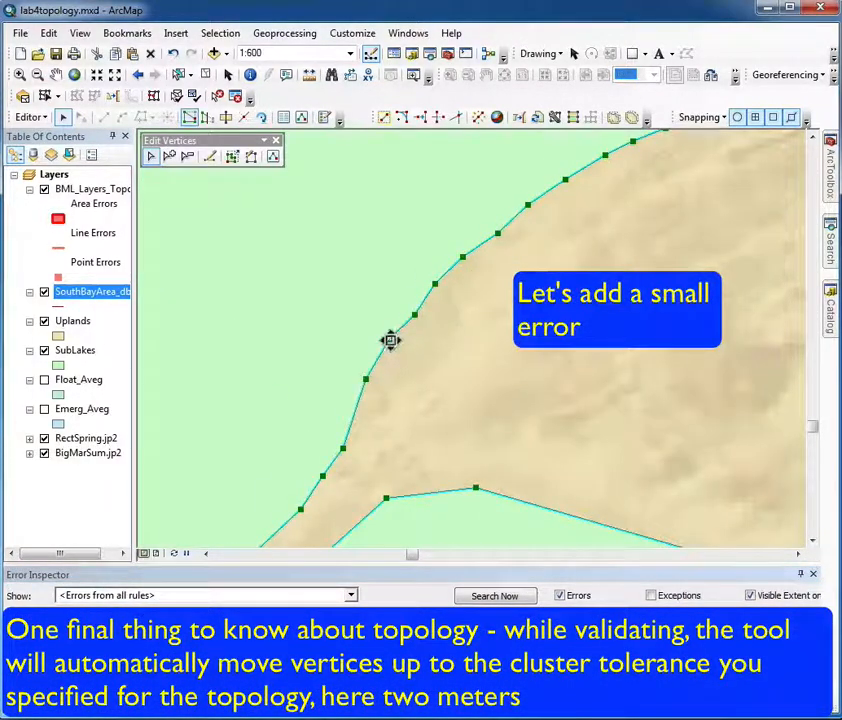
scroll(432, 383, "down", 7)
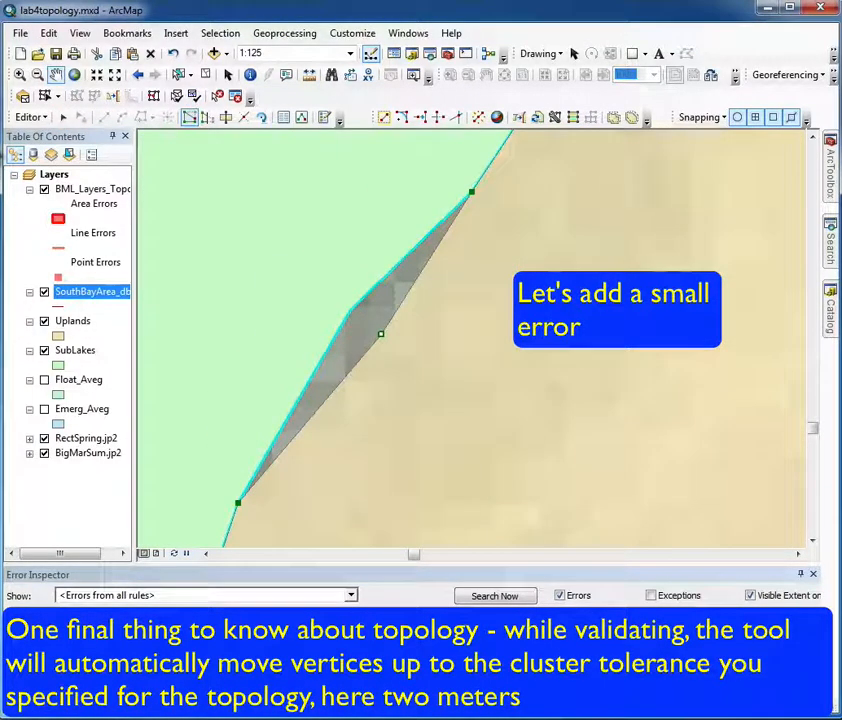
- Measure the gap's width and check the cluster tolerance in the BML_Layers_Topology properties
left_click(308, 76)
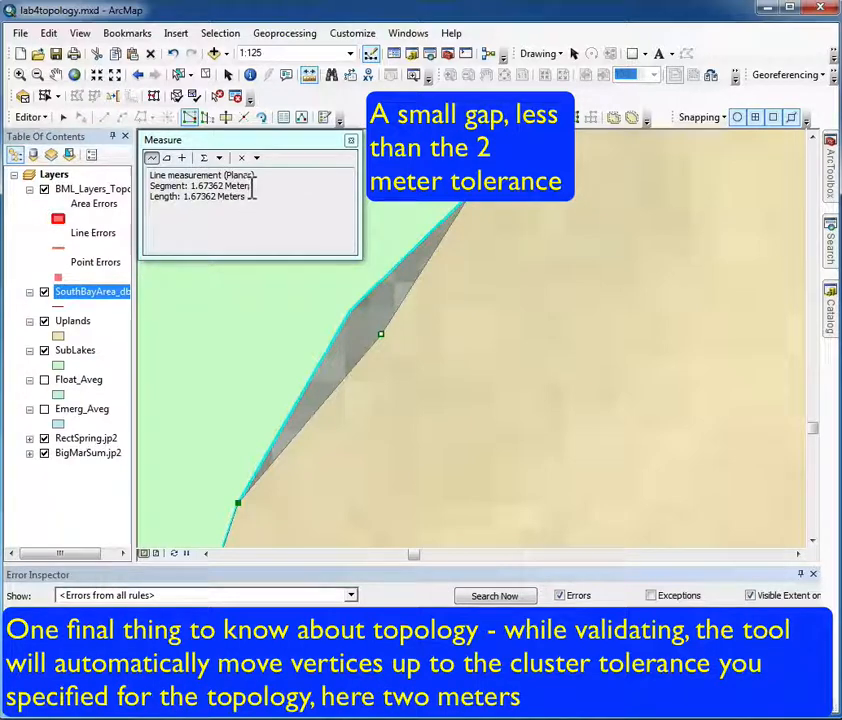
left_click(351, 141)
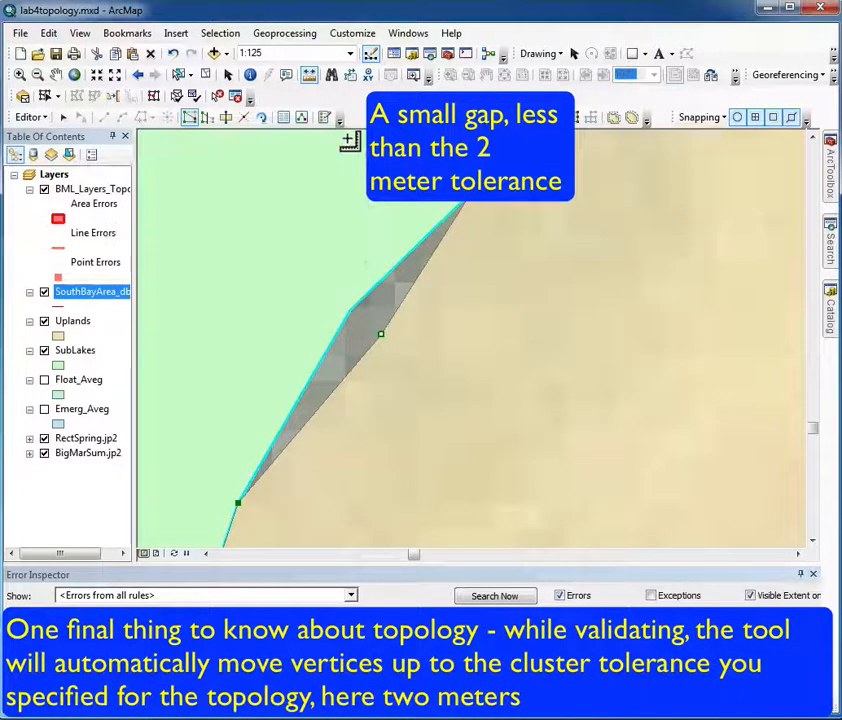
mouse_move(834, 330)
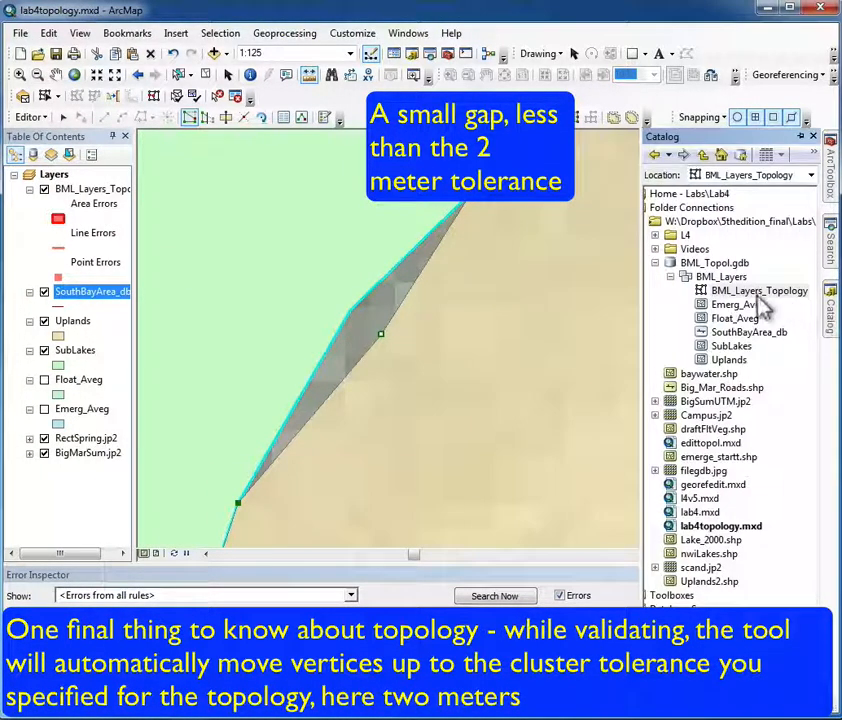
left_click(742, 292)
right_click(747, 291)
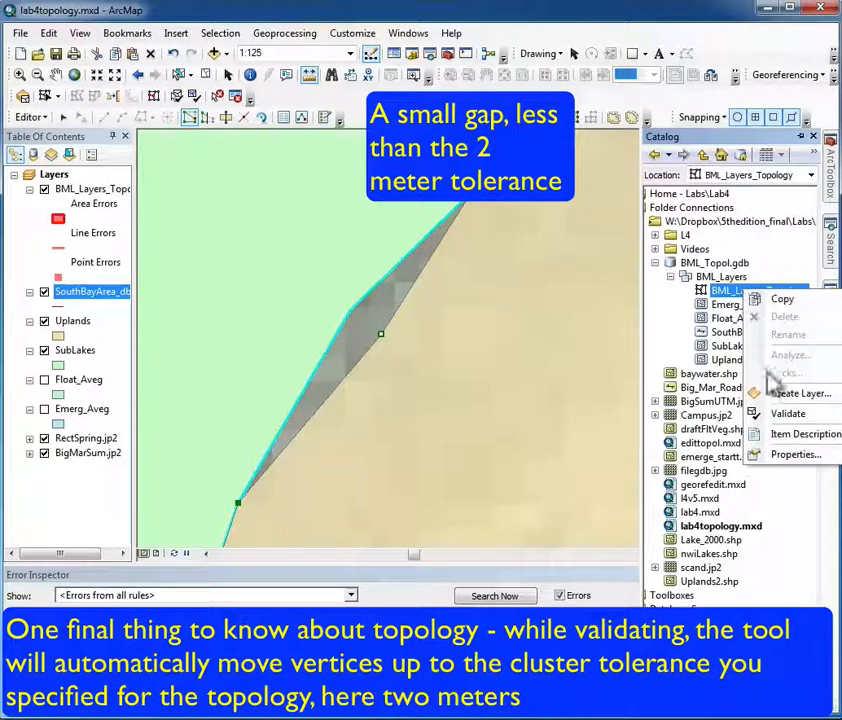
left_click(790, 456)
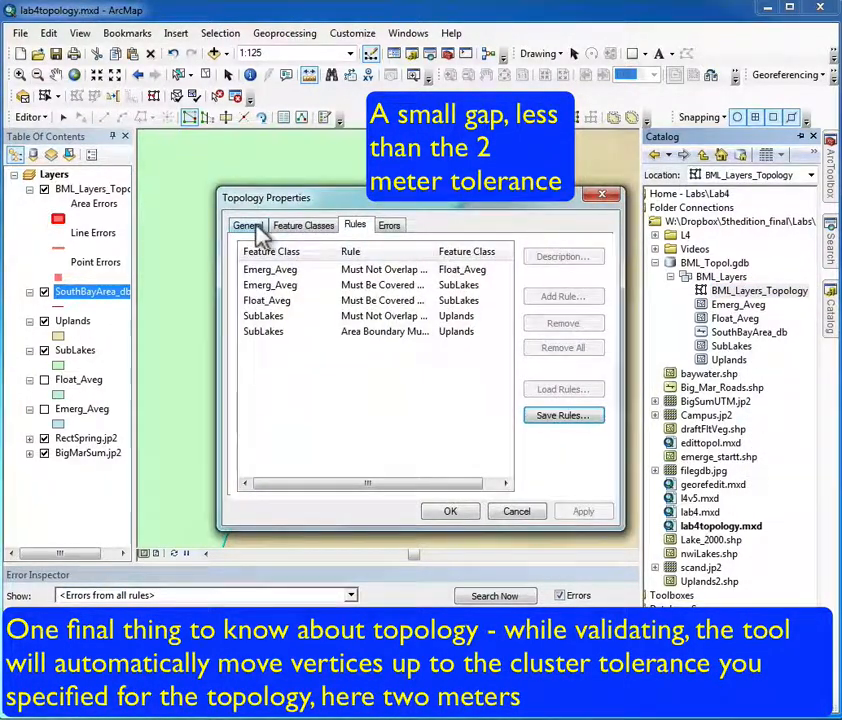
left_click(250, 226)
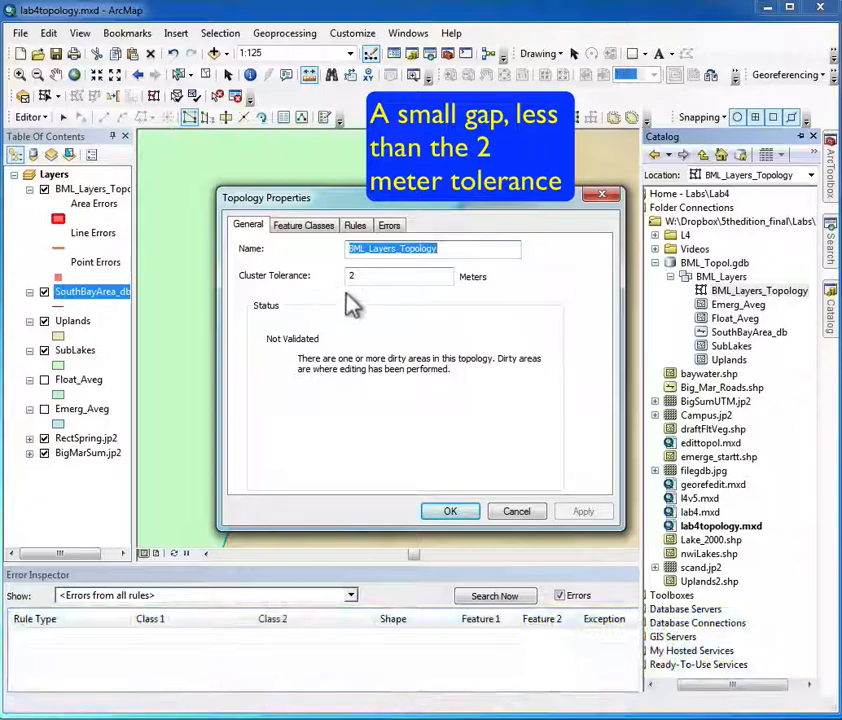
left_click(603, 194)
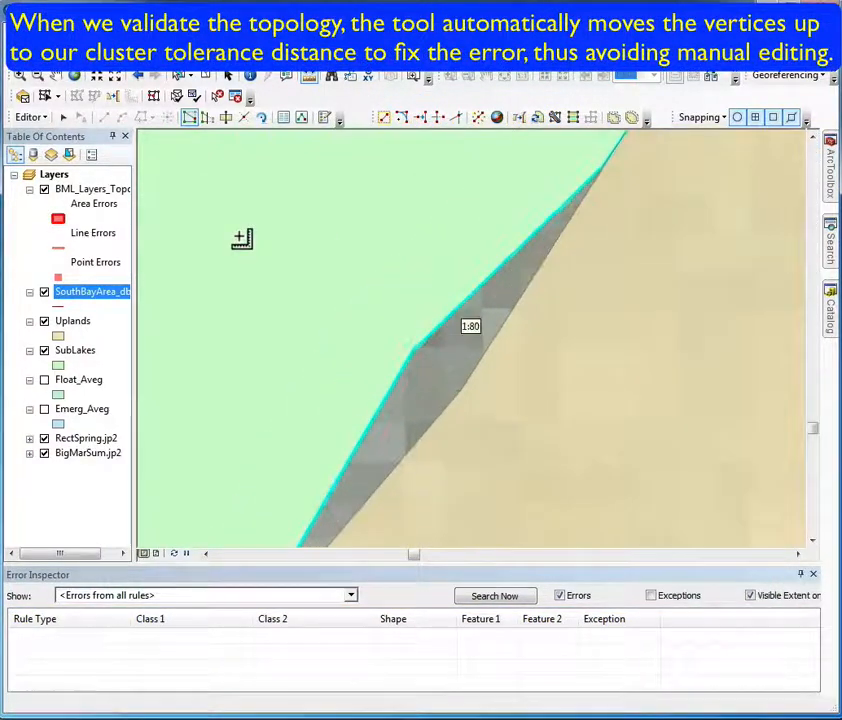
- Save the edits and validate the topology in the current extent to snap the small gap closed within the cluster tolerance
scroll(242, 238, "up", 3)
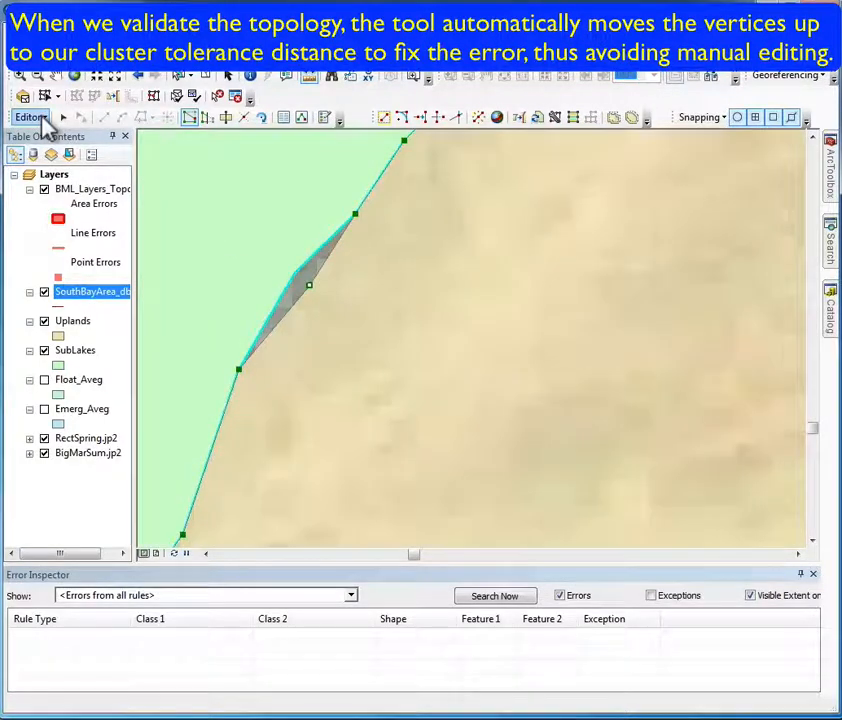
left_click(42, 119)
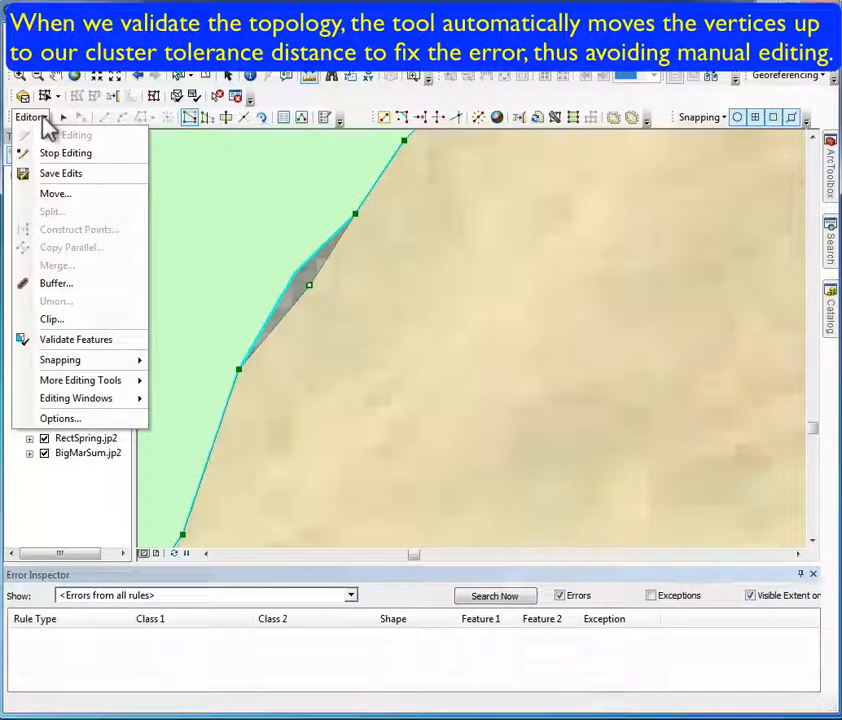
left_click(62, 173)
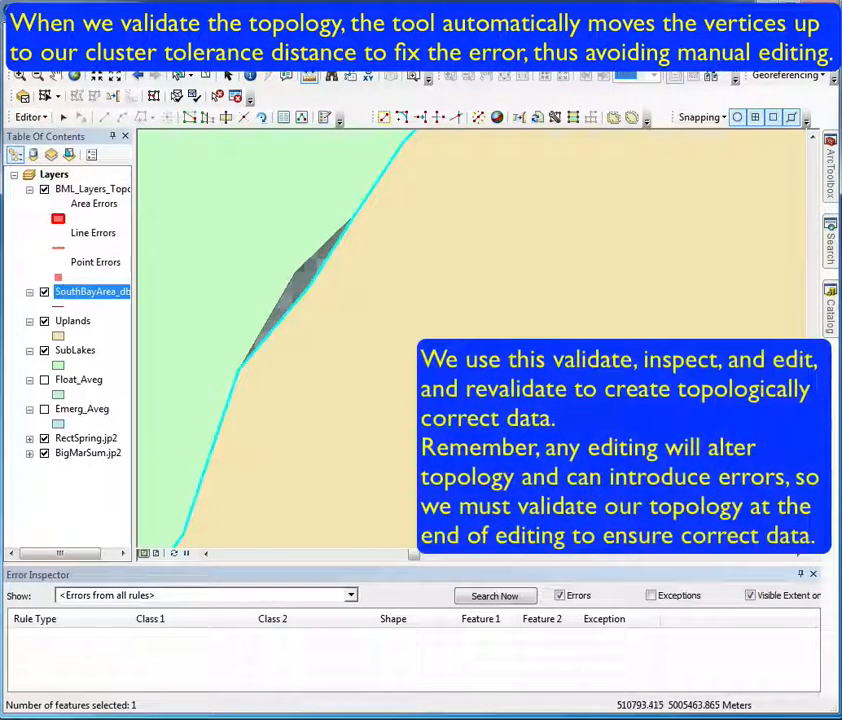
left_click(195, 96)
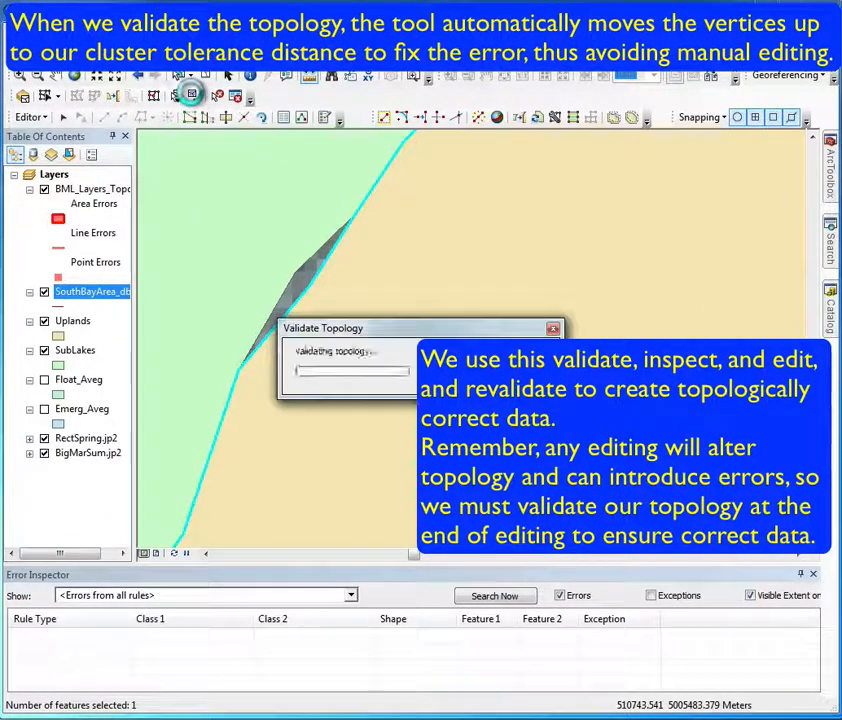